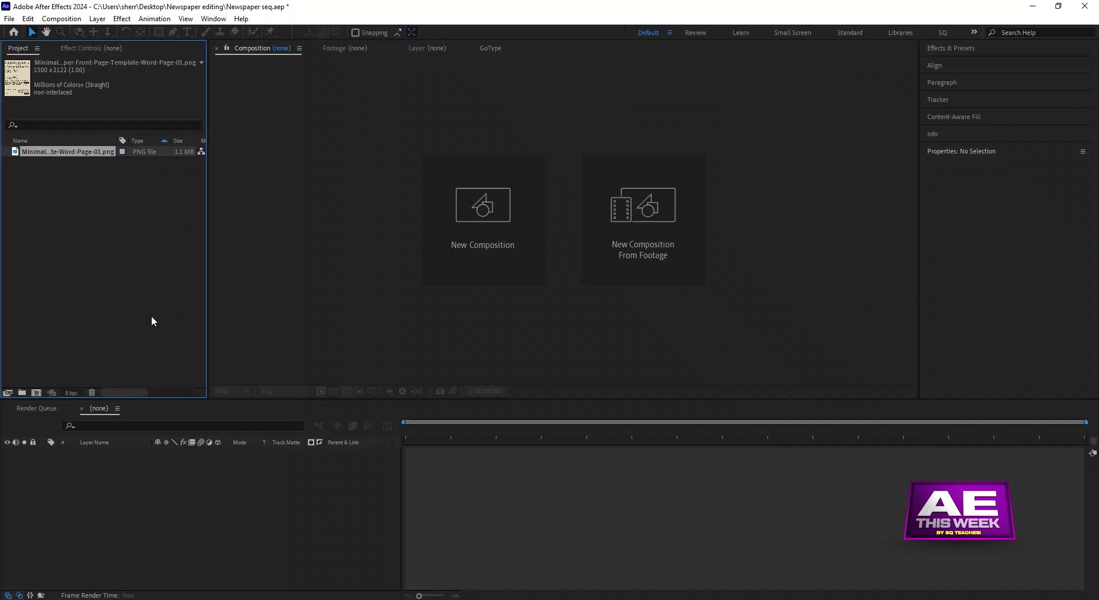
Create Comp 1 at 1920×1080, 60 fps, with a 0:00:15:00 duration.
{"action": "left_click", "coordinate": [475, 223]}
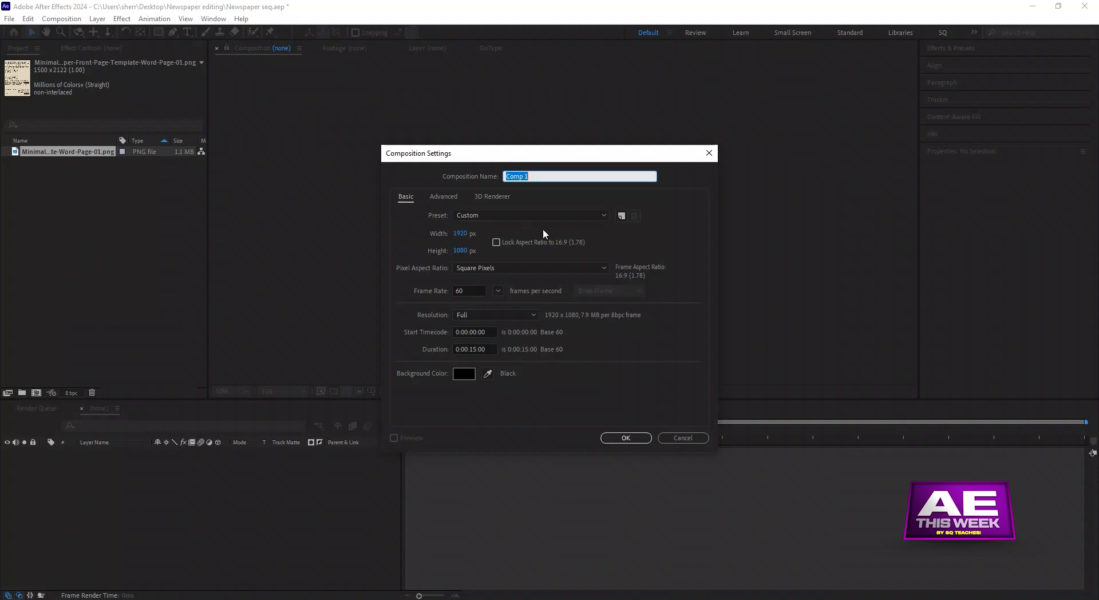
{"action": "left_click", "coordinate": [622, 439]}
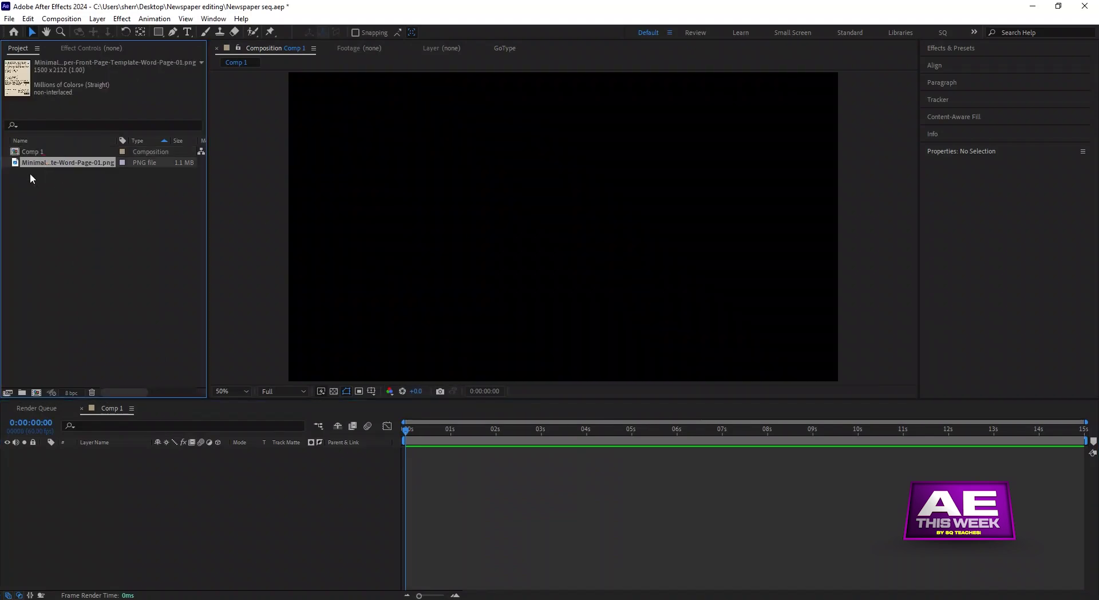
Add the newspaper PNG to Comp 1, positioned at 902, 678 so the masthead and headline show.
{"action": "left_click_drag", "start_coordinate": [46, 163], "coordinate": [215, 520]}
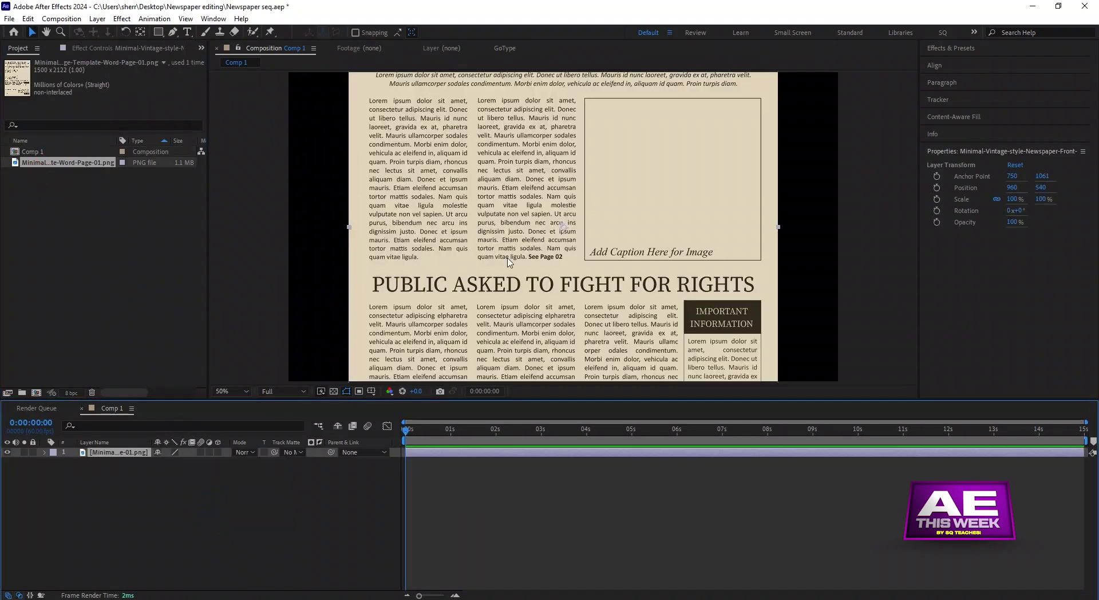
{"action": "mouse_move", "coordinate": [521, 320]}
{"action": "left_mouse_down"}
{"action": "mouse_move", "coordinate": [513, 208]}
{"action": "mouse_move", "coordinate": [501, 451]}
{"action": "mouse_move", "coordinate": [506, 311]}
{"action": "left_mouse_up"}
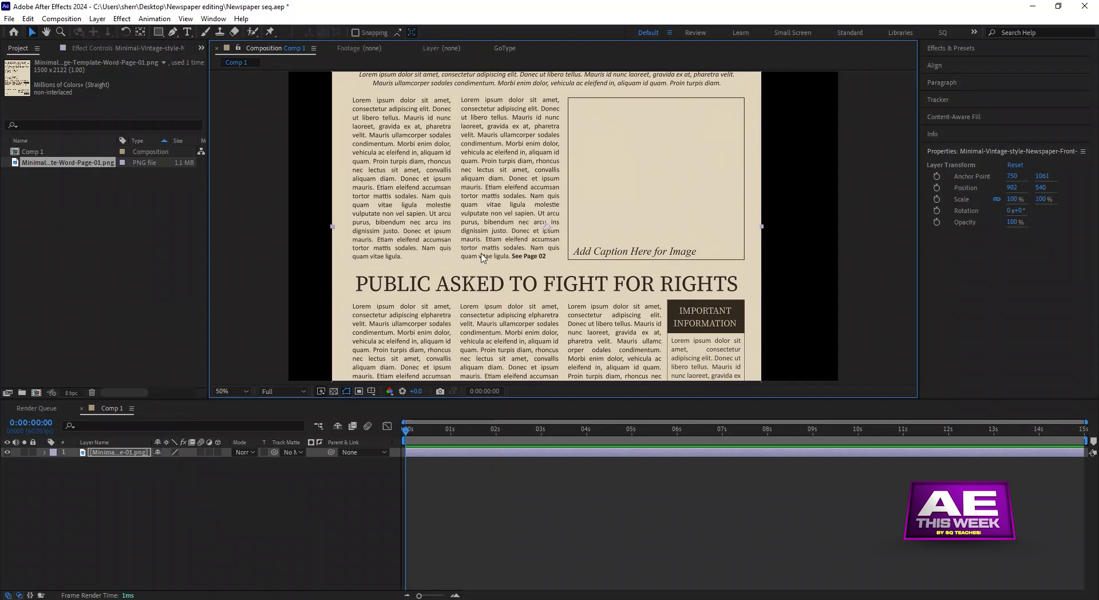
{"action": "left_click_drag", "start_coordinate": [484, 219], "coordinate": [488, 322]}
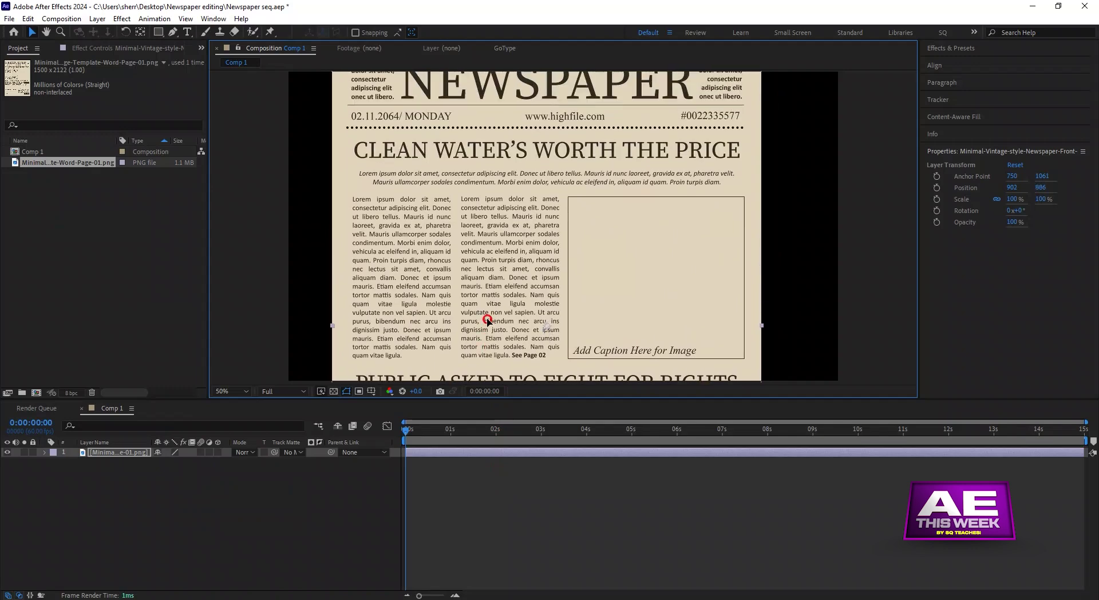
{"action": "left_click", "coordinate": [239, 476]}
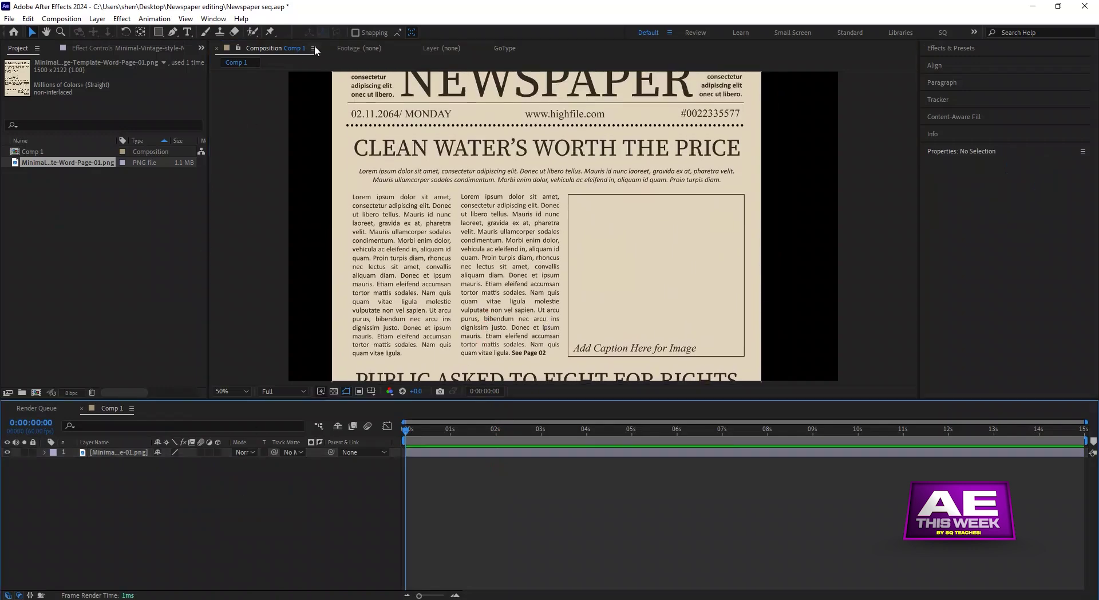
Draw a 1424×138 rectangle over the headline band with a #FFBA00 yellow fill.
{"action": "left_click", "coordinate": [159, 32]}
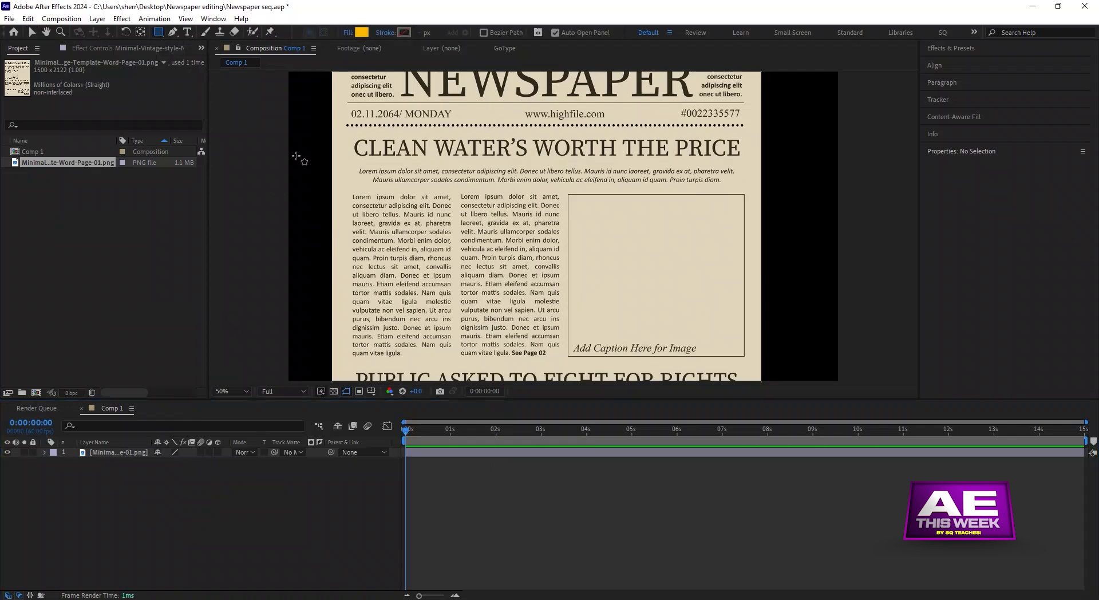
{"action": "left_click_drag", "start_coordinate": [341, 128], "coordinate": [748, 167]}
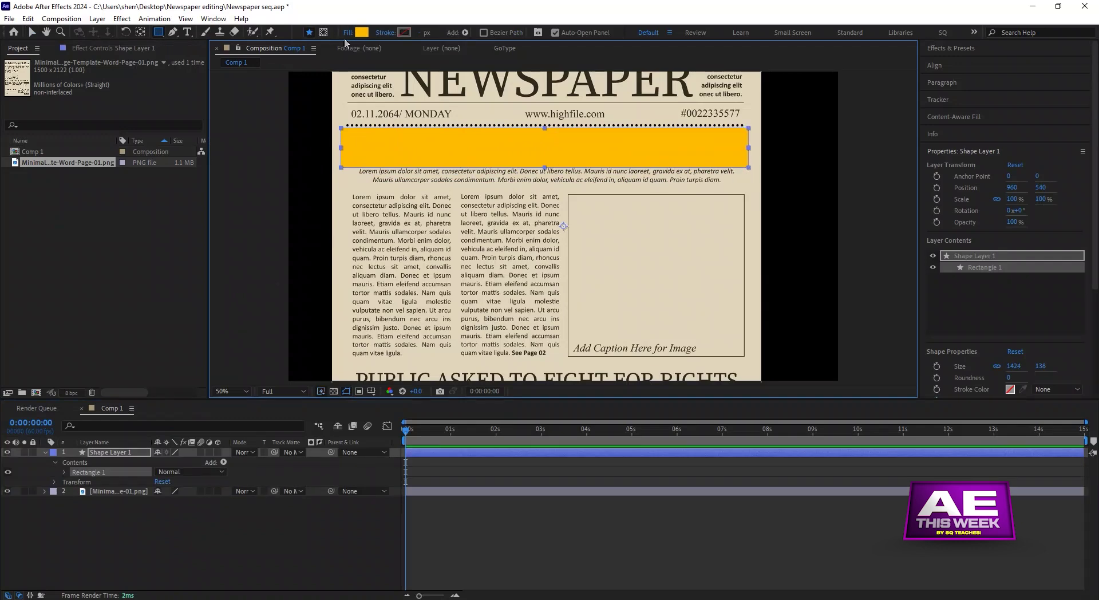
{"action": "left_click", "coordinate": [361, 32]}
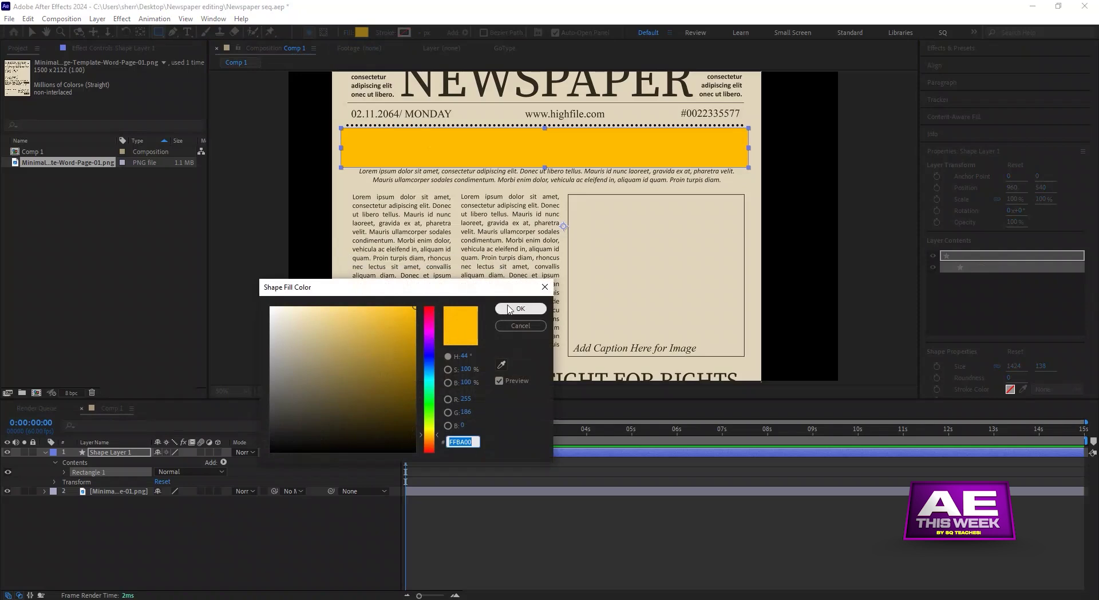
{"action": "left_click", "coordinate": [520, 309]}
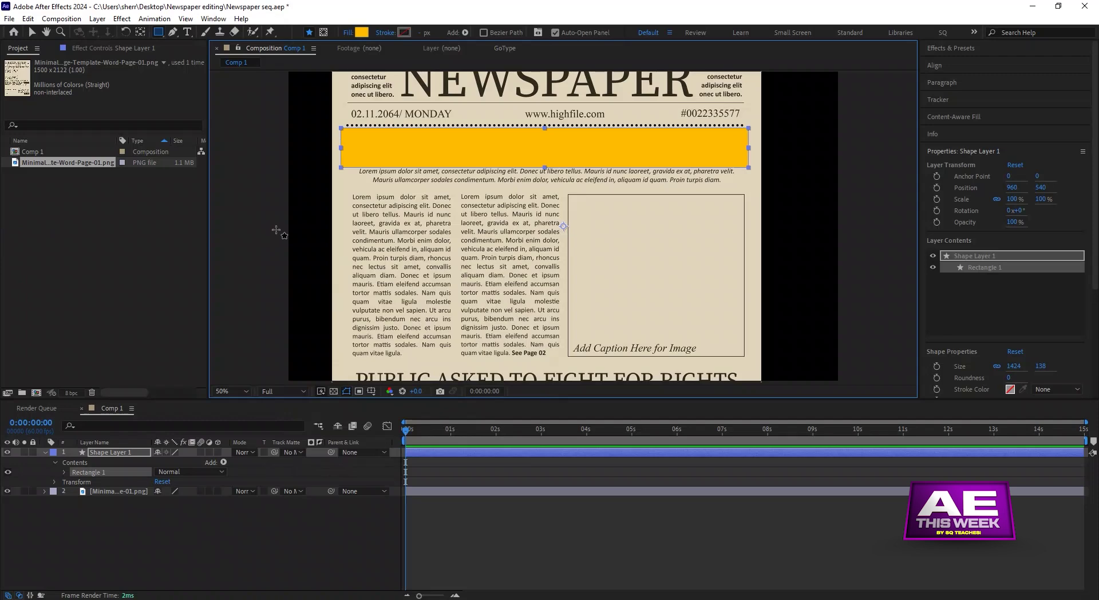
{"action": "left_click", "coordinate": [64, 471]}
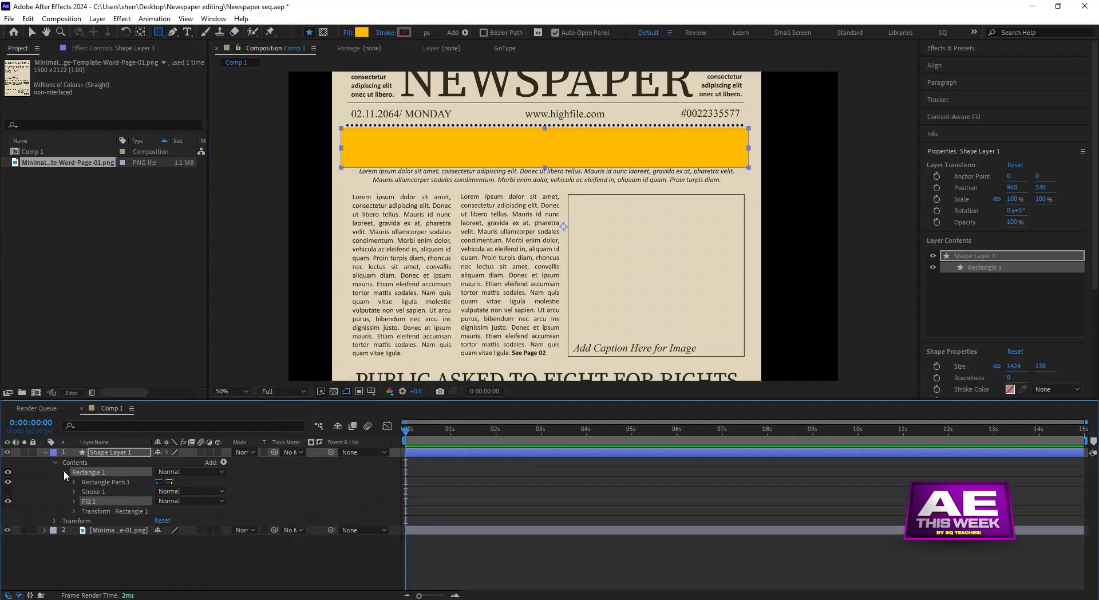
Add Rectangle 1 Position keyframes at 0 s and at 0:00:00:59.
{"action": "left_click", "coordinate": [32, 32]}
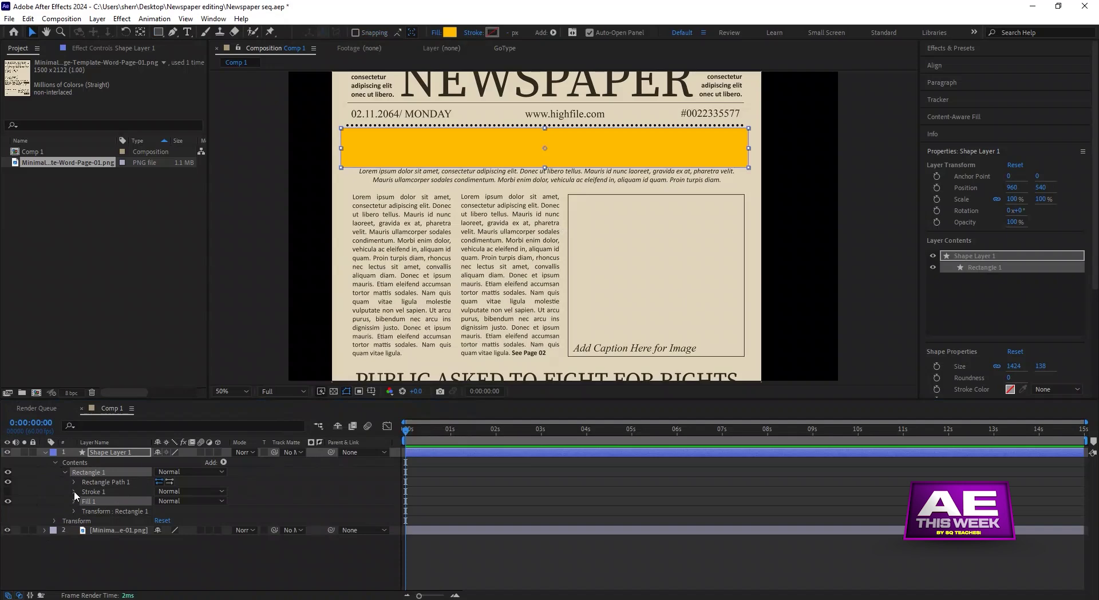
{"action": "left_click", "coordinate": [75, 511]}
{"action": "left_click", "coordinate": [93, 530]}
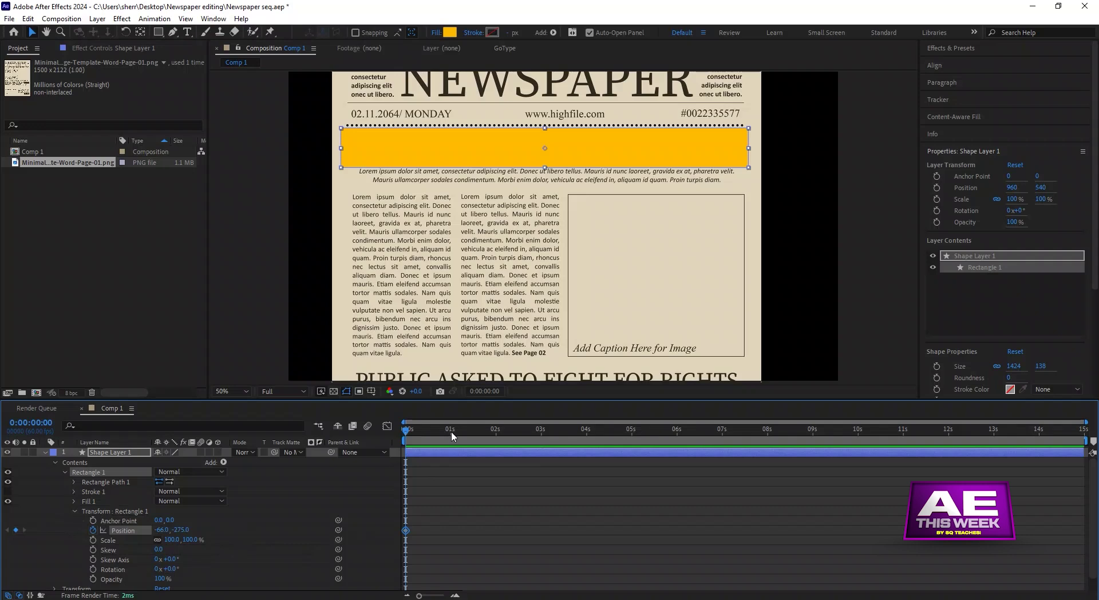
{"action": "left_click", "coordinate": [451, 439]}
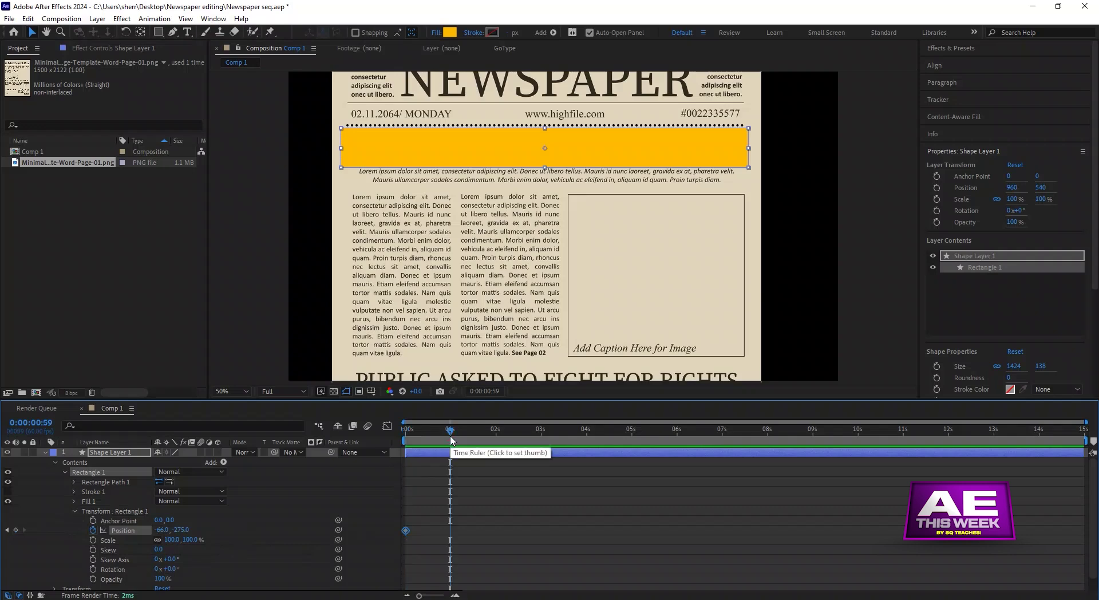
{"action": "left_click", "coordinate": [16, 530]}
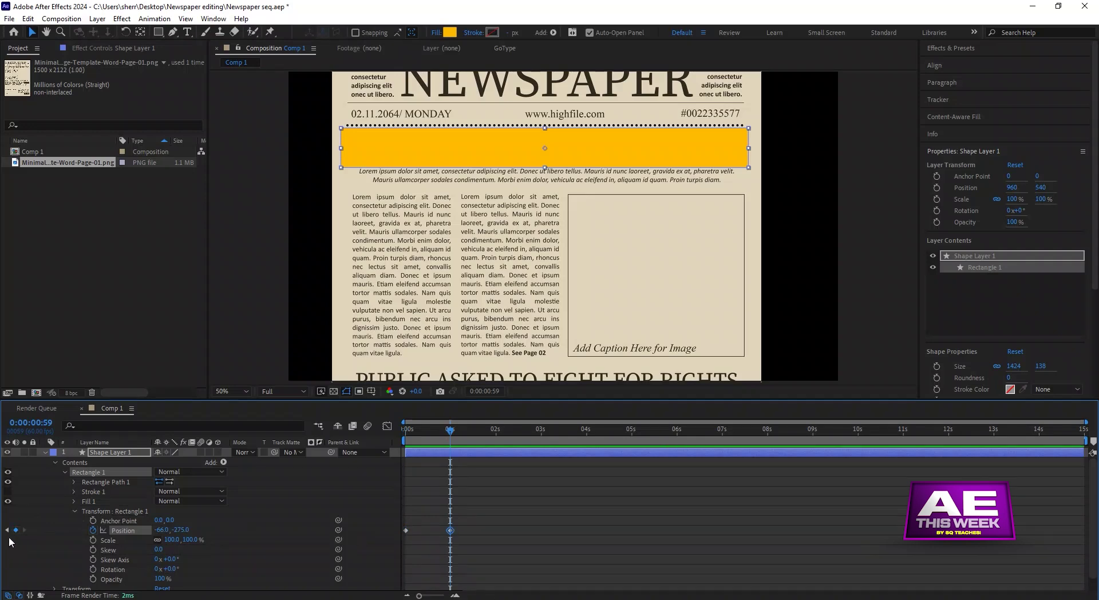
At the first keyframe, slide the yellow bar left off the headline.
{"action": "left_click", "coordinate": [7, 530]}
{"action": "left_click", "coordinate": [406, 531]}
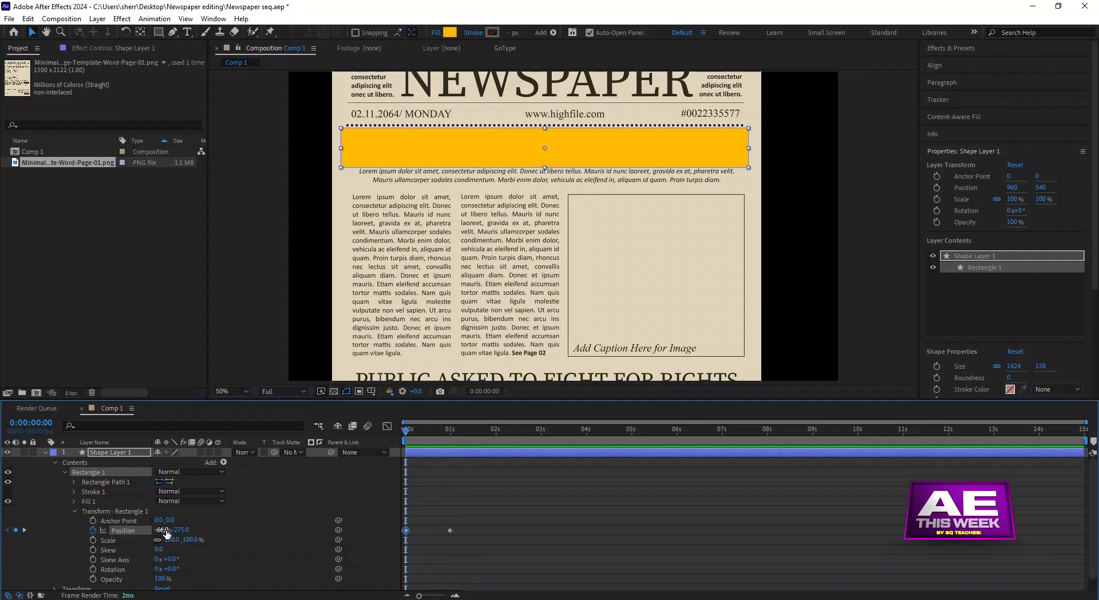
{"action": "left_click_drag", "start_coordinate": [162, 529], "coordinate": [58, 529]}
At 0 s, push the yellow bar left to Position X -1477, fully past the headline.
{"action": "left_click_drag", "start_coordinate": [645, 147], "coordinate": [304, 143]}
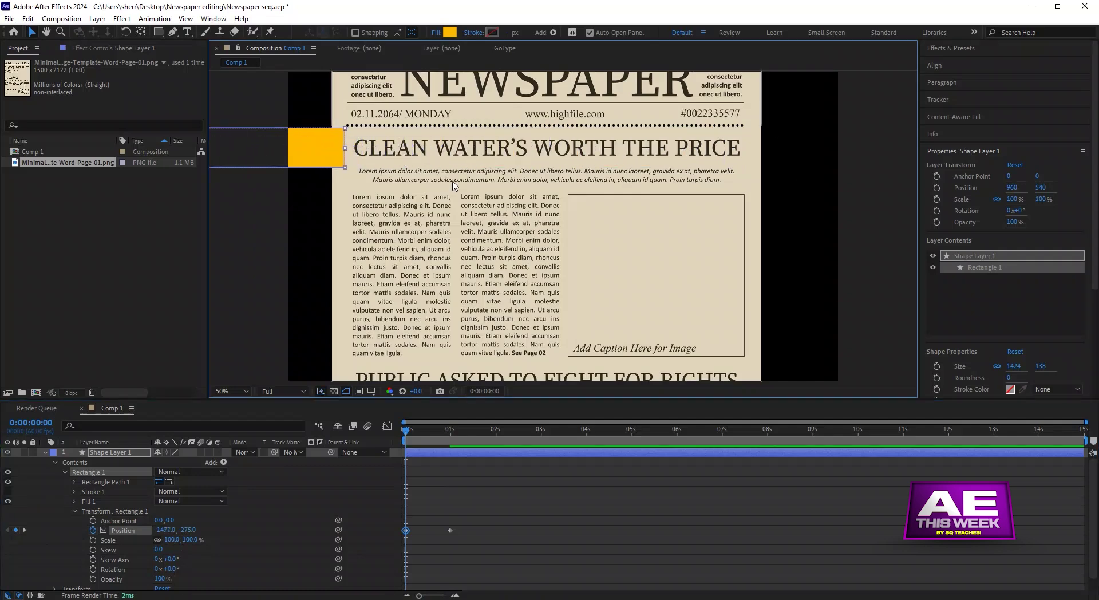
{"action": "left_click", "coordinate": [325, 145]}
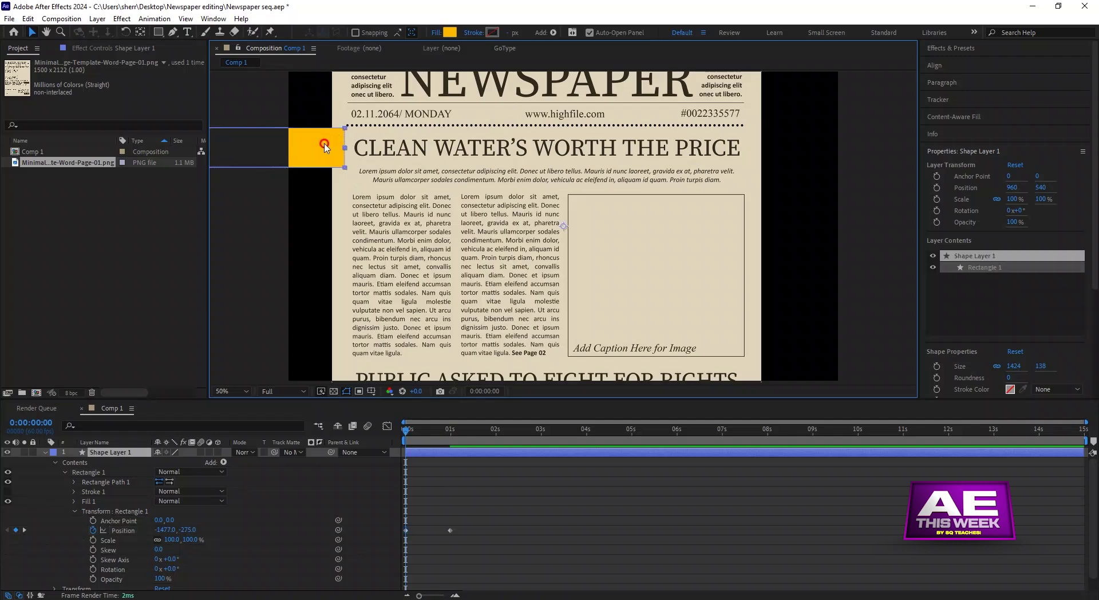
{"action": "left_click_drag", "start_coordinate": [338, 153], "coordinate": [333, 154]}
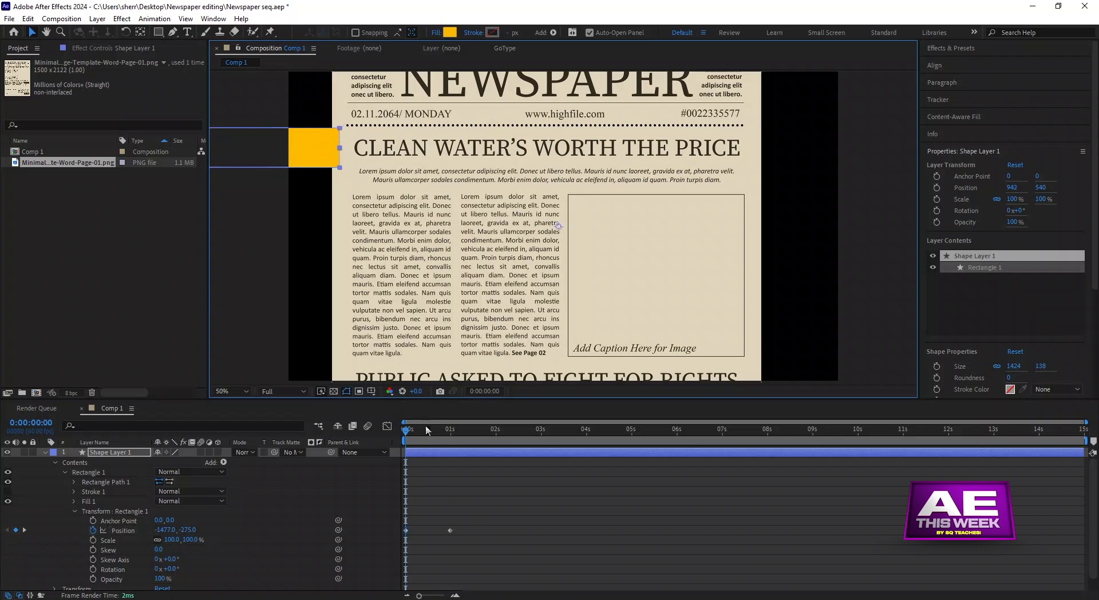
Preview the wipe, then show the speed graph for both Position keyframes.
{"action": "key", "text": "space"}
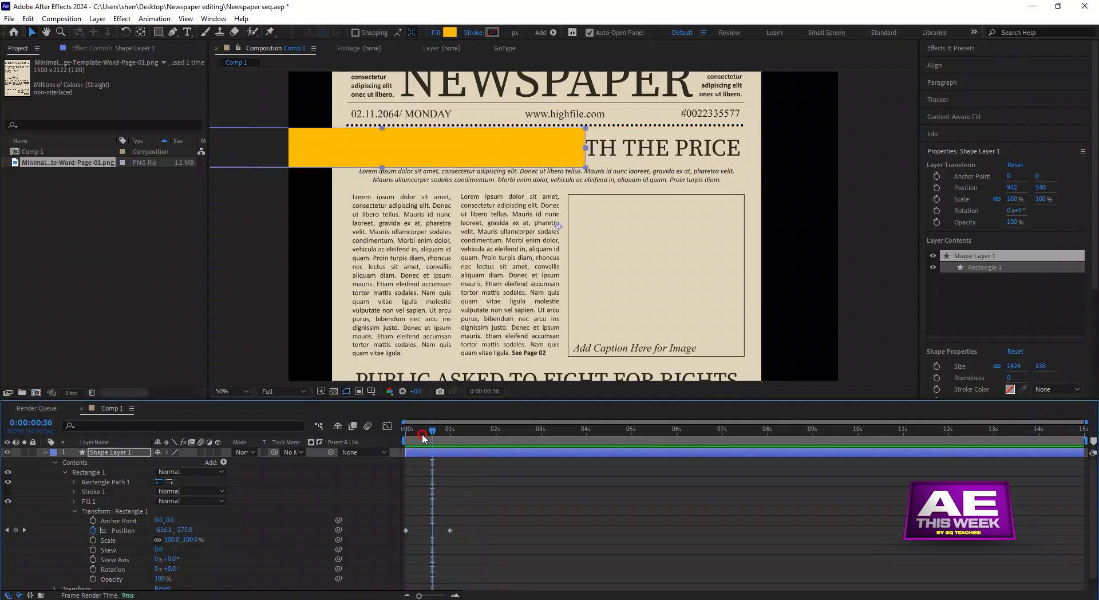
{"action": "left_click", "coordinate": [403, 436]}
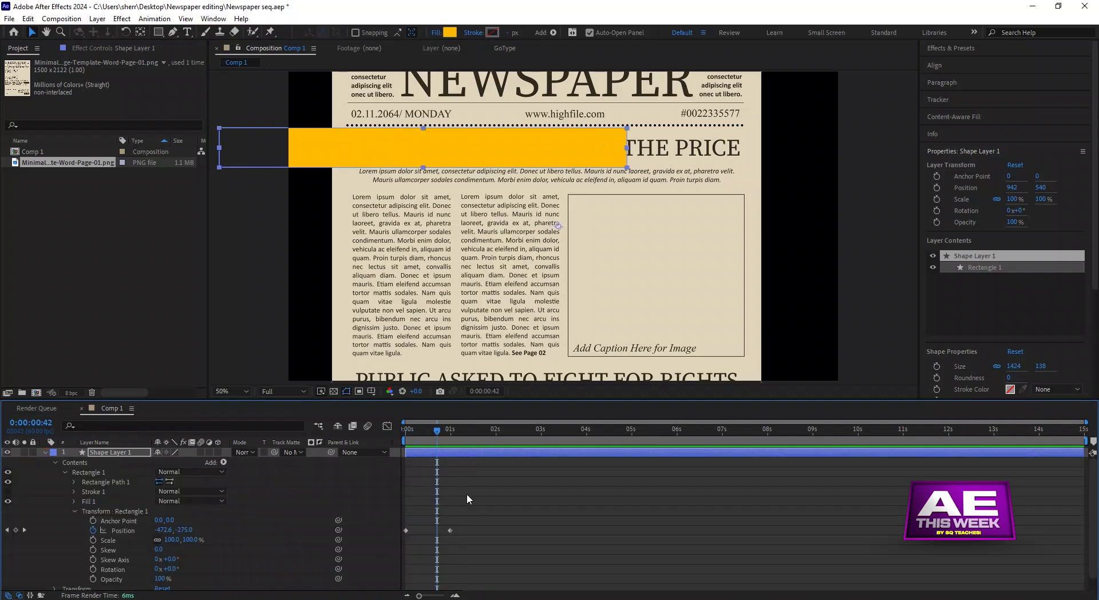
{"action": "left_click_drag", "start_coordinate": [486, 498], "coordinate": [381, 566]}
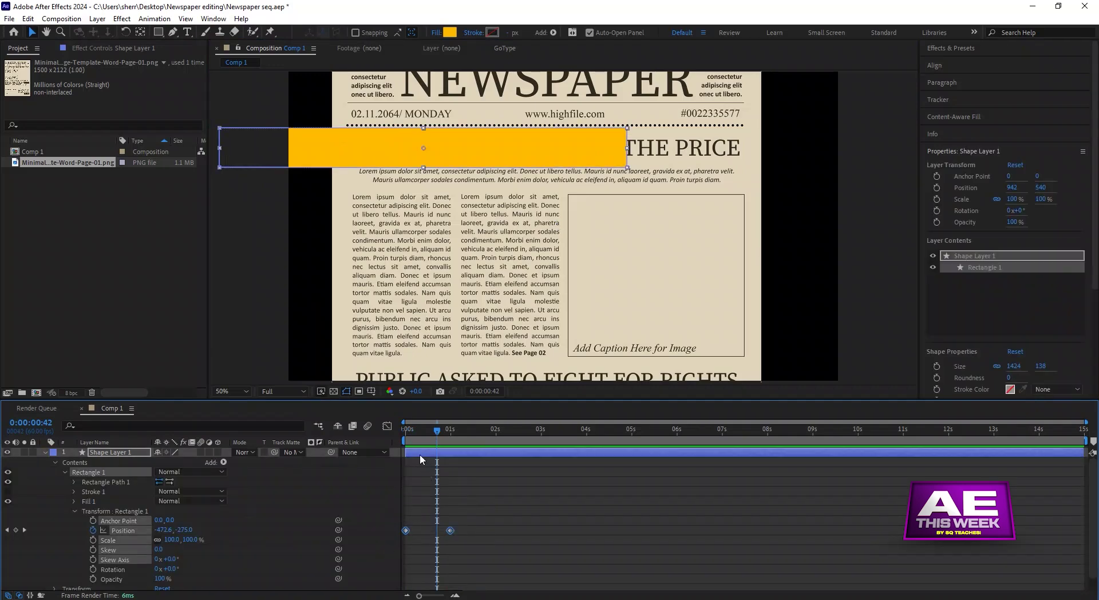
{"action": "left_click", "coordinate": [388, 427]}
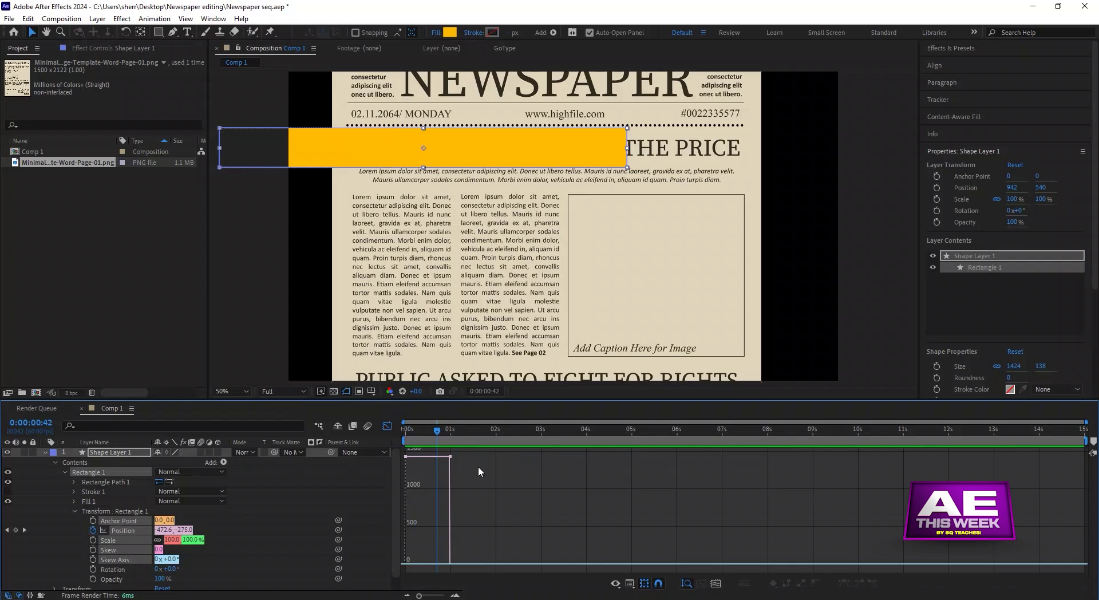
Ease the Position keyframes so the wipe starts fast and slows gradually.
{"action": "left_click", "coordinate": [844, 589]}
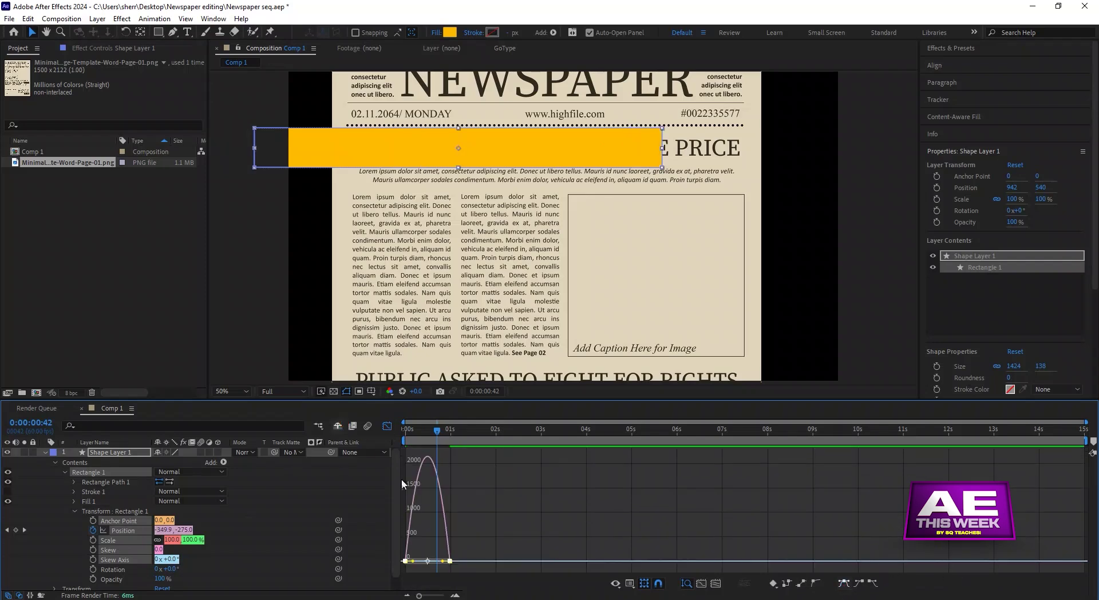
{"action": "left_click_drag", "start_coordinate": [412, 429], "coordinate": [408, 433]}
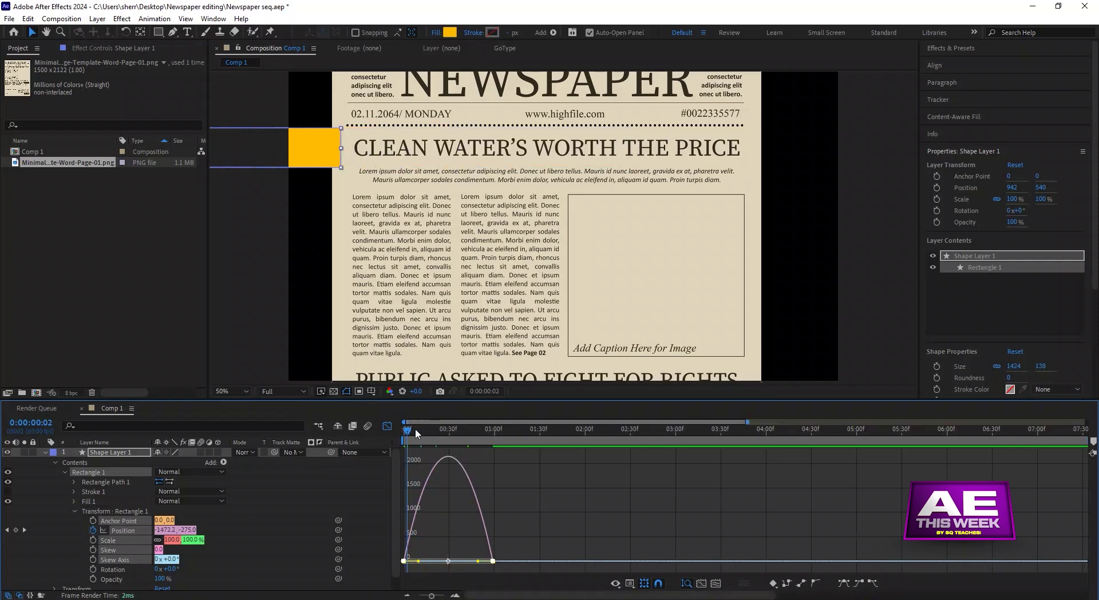
{"action": "key", "text": "equal"}
{"action": "key", "text": "equal"}
{"action": "key", "text": "equal"}
{"action": "left_click_drag", "start_coordinate": [453, 561], "coordinate": [412, 560]}
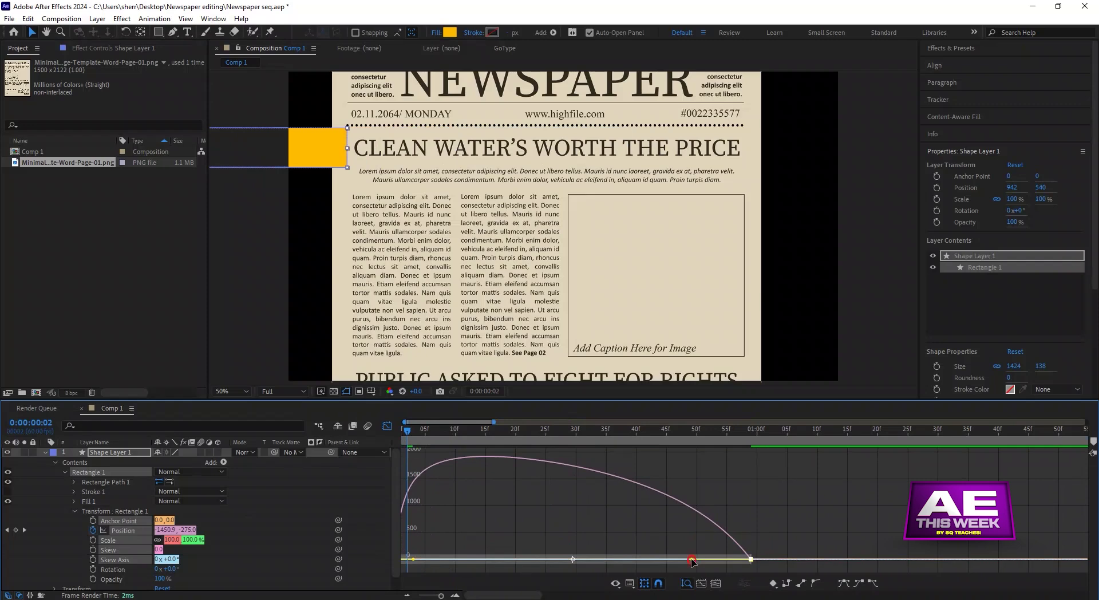
{"action": "left_click_drag", "start_coordinate": [686, 560], "coordinate": [426, 559]}
Return to the layer keyframes, zoom the timeline out, and preview the wipe from the start.
{"action": "left_click", "coordinate": [387, 427]}
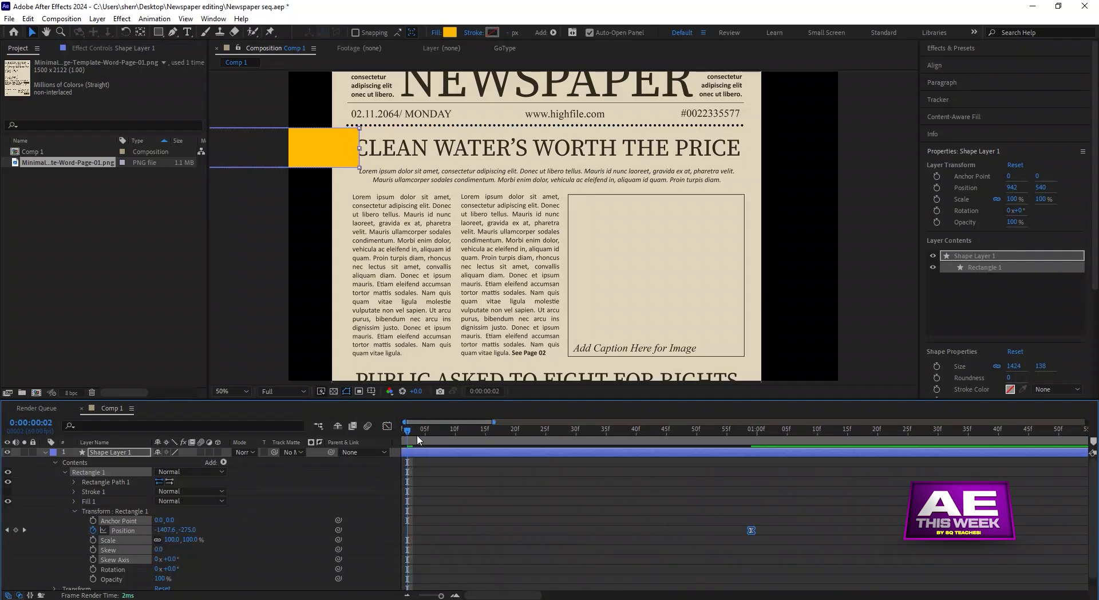
{"action": "left_click", "coordinate": [410, 433]}
{"action": "key", "text": "minus"}
{"action": "key", "text": "minus"}
{"action": "left_click", "coordinate": [407, 434]}
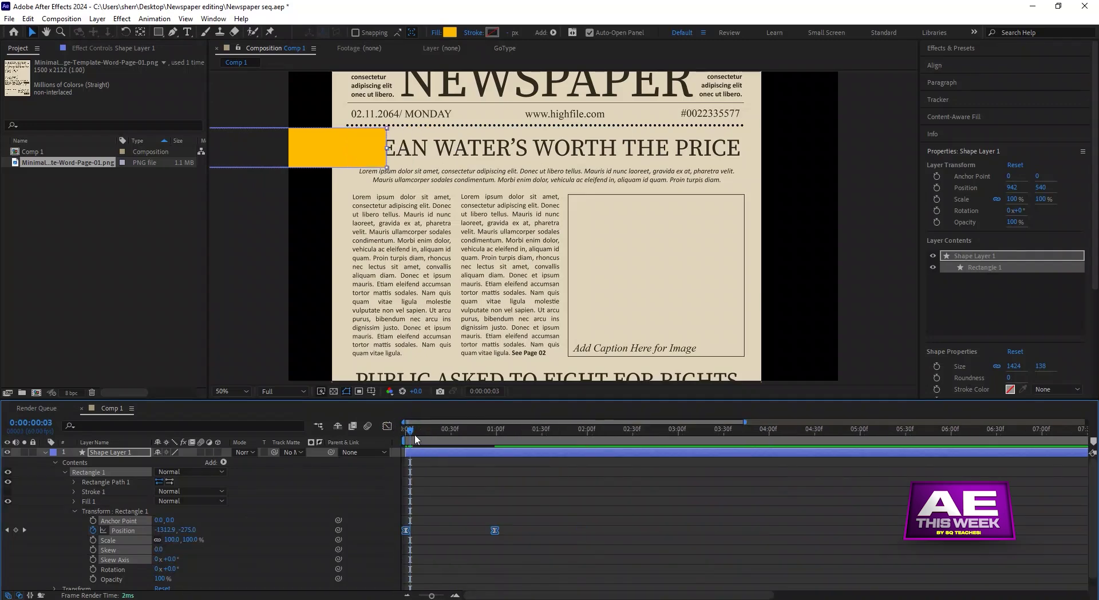
{"action": "key", "text": "space"}
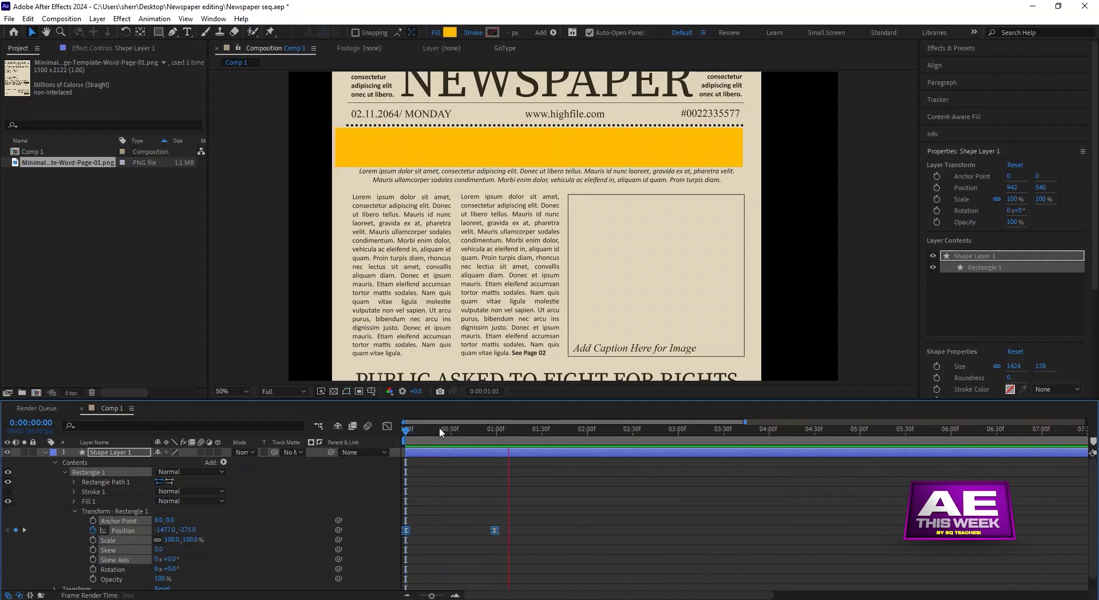
{"action": "key", "text": "space"}
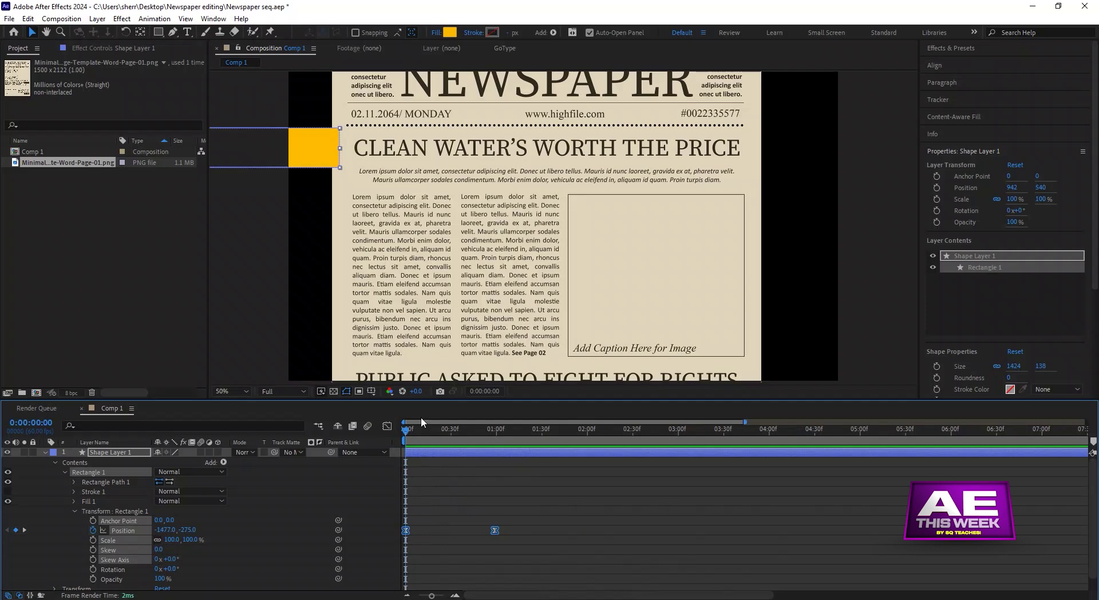
{"action": "key", "text": "space"}
{"action": "key", "text": "space"}
{"action": "key", "text": "space"}
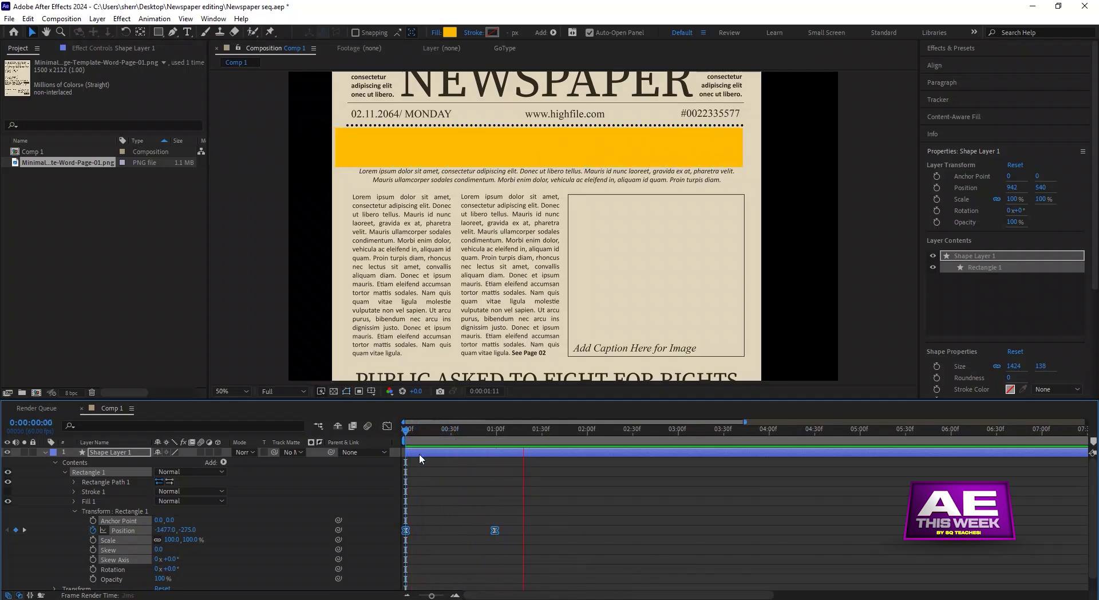
{"action": "key", "text": "space"}
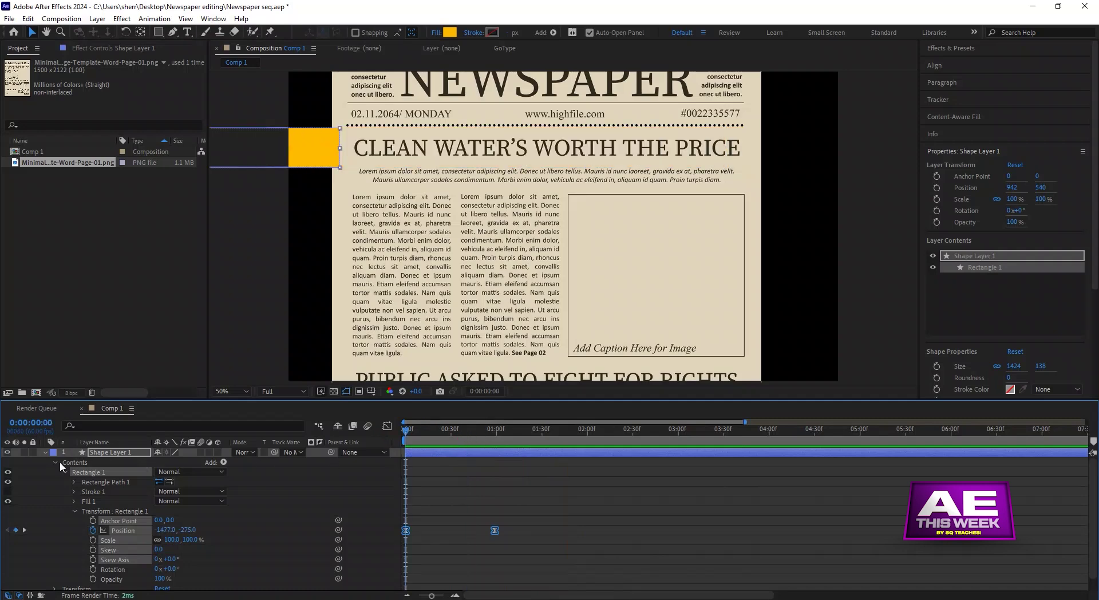
Rename Shape Layer 1 to highlighter.
{"action": "left_click", "coordinate": [45, 452]}
{"action": "right_click", "coordinate": [95, 455]}
{"action": "left_click", "coordinate": [154, 420]}
{"action": "type", "text": "hi"}
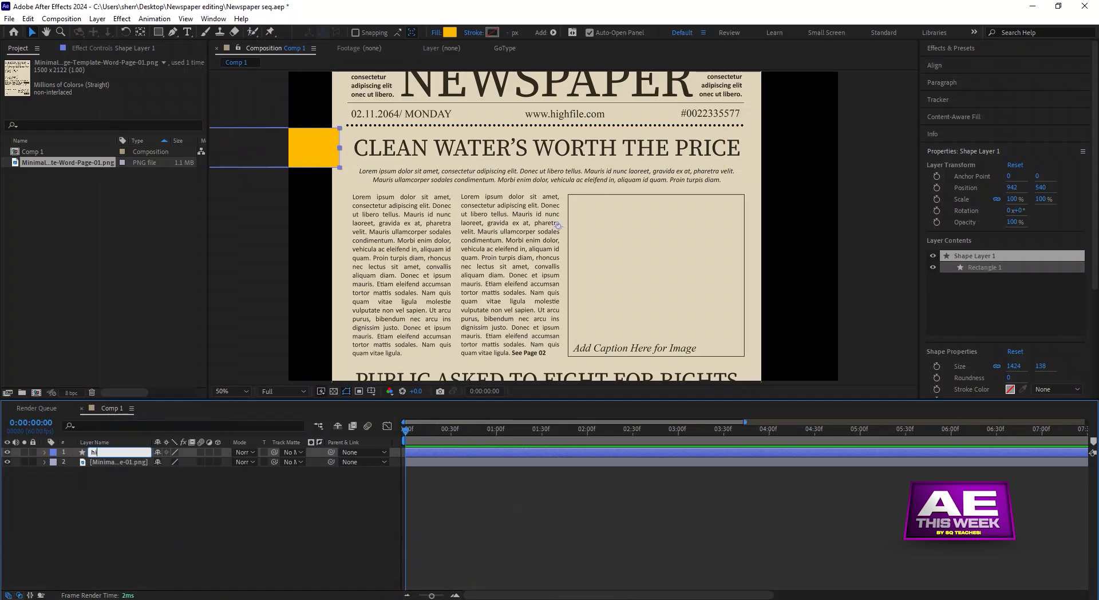
{"action": "type", "text": "ghlighter"}
{"action": "left_click", "coordinate": [147, 504]}
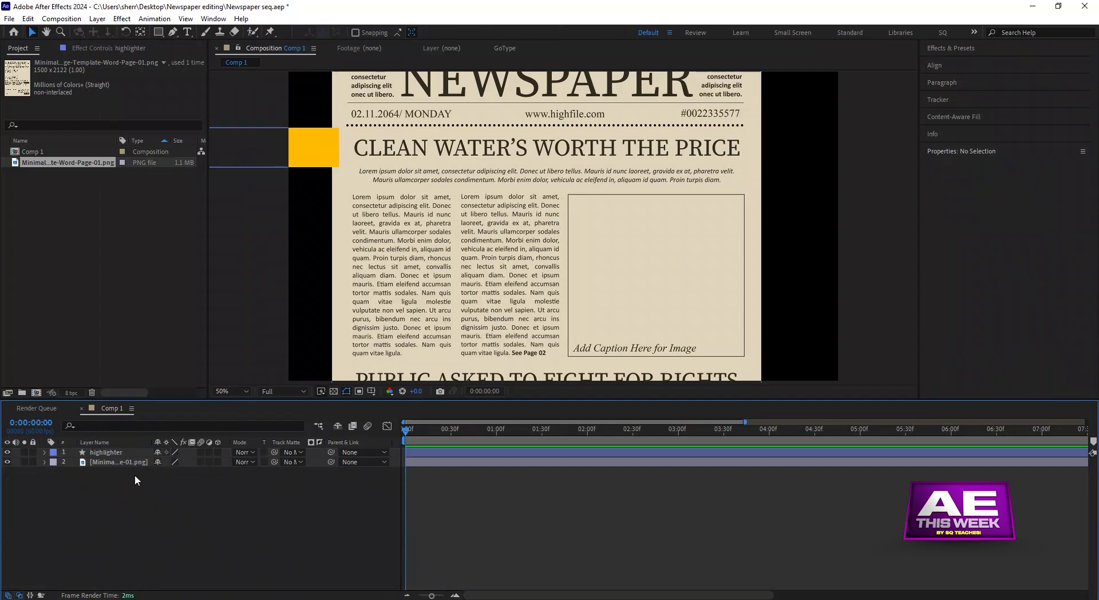
Pre-compose the highlighter layer into a new composition named highlighter.
{"action": "left_click", "coordinate": [123, 452]}
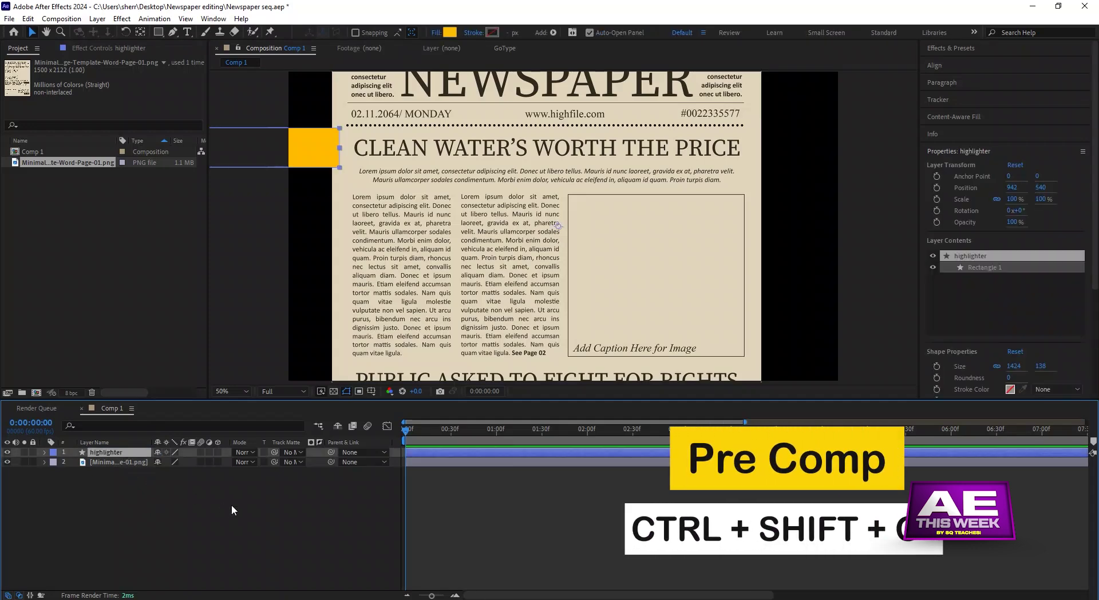
{"action": "key", "text": "ctrl+shift+c"}
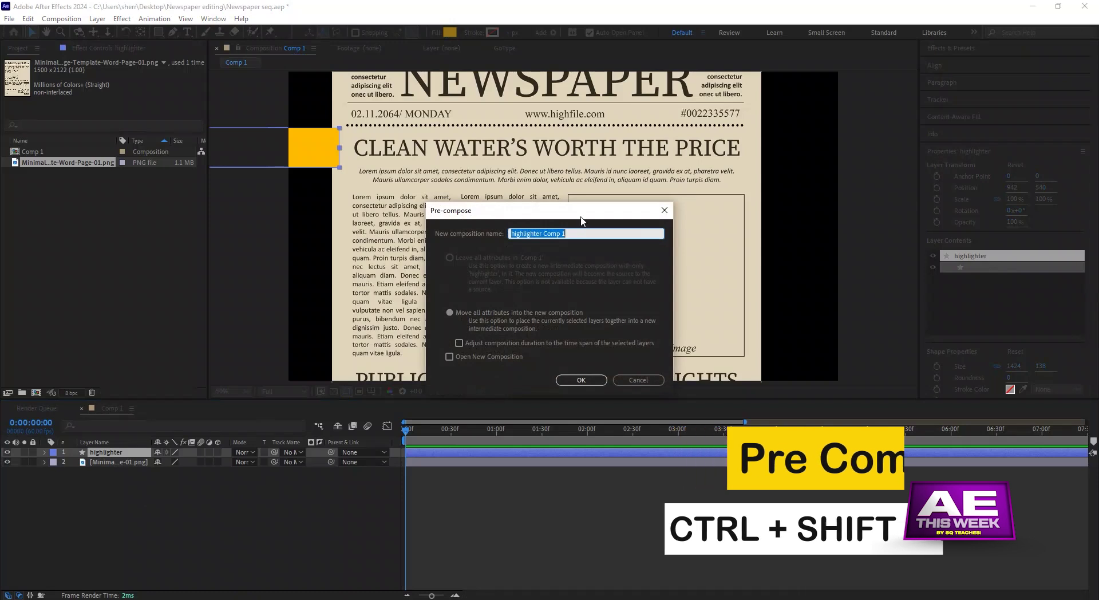
{"action": "left_click", "coordinate": [582, 220]}
{"action": "key", "text": "shift+Left"}
{"action": "key", "text": "shift+Left"}
{"action": "key", "text": "shift+Left"}
{"action": "key", "text": "BackSpace"}
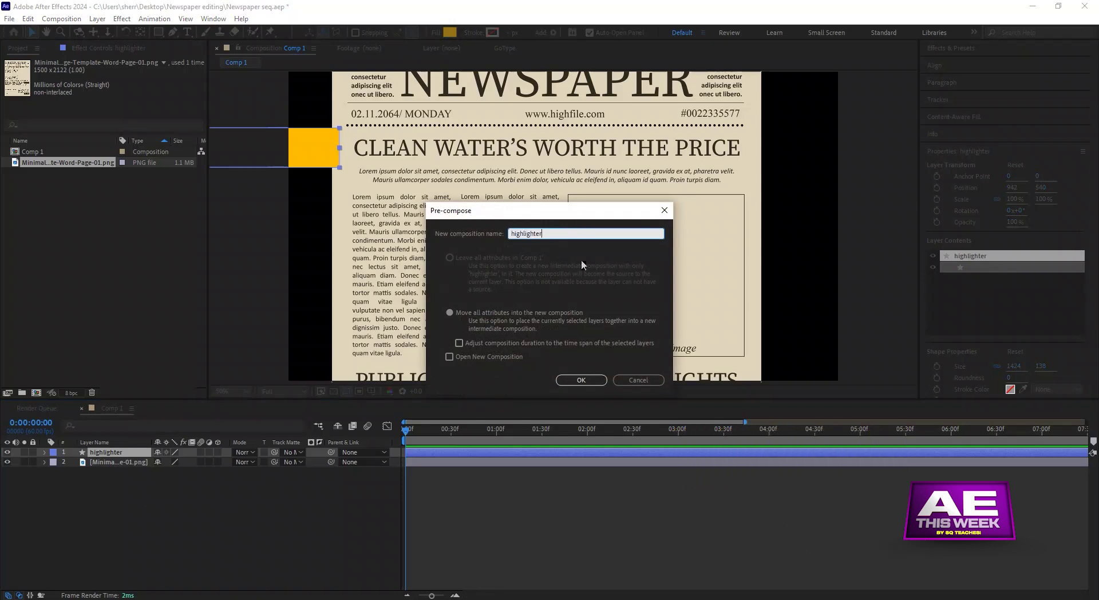
{"action": "left_click", "coordinate": [580, 380]}
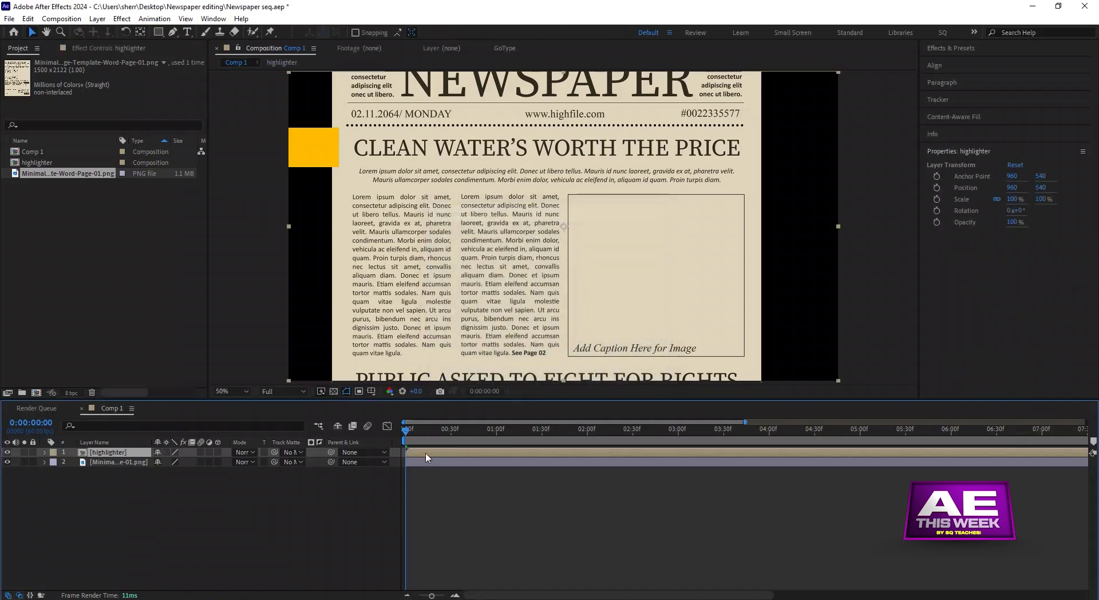
{"action": "left_click_drag", "start_coordinate": [417, 429], "coordinate": [399, 447]}
Draw a 1456×170 rectangle covering the headline and name its layer Mask.
{"action": "left_click", "coordinate": [453, 509]}
{"action": "left_click", "coordinate": [159, 33]}
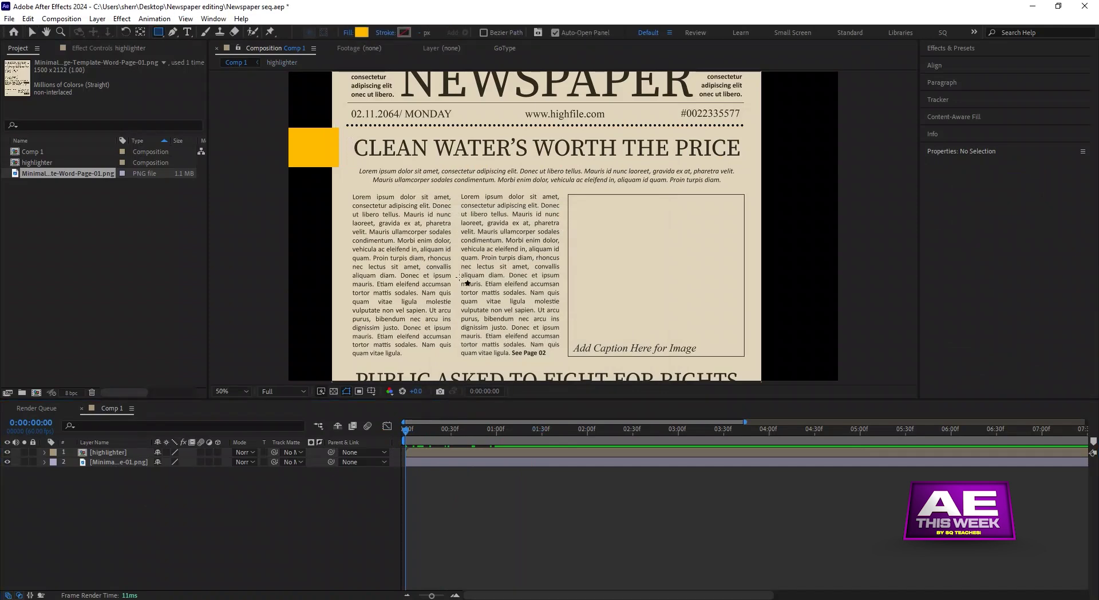
{"action": "left_click_drag", "start_coordinate": [426, 438], "coordinate": [490, 436]}
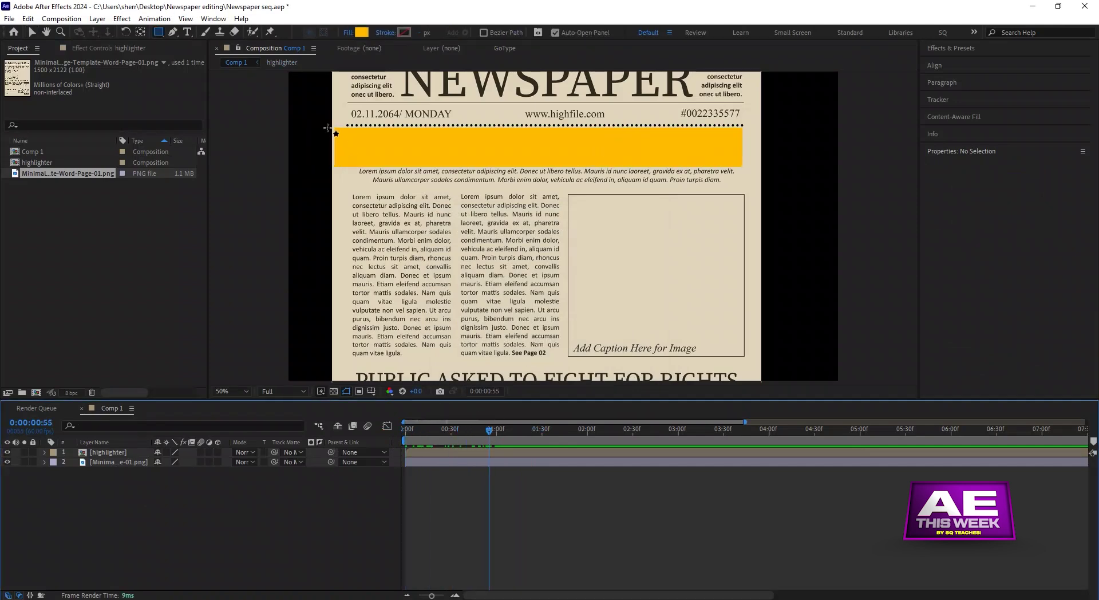
{"action": "left_click_drag", "start_coordinate": [332, 125], "coordinate": [749, 174]}
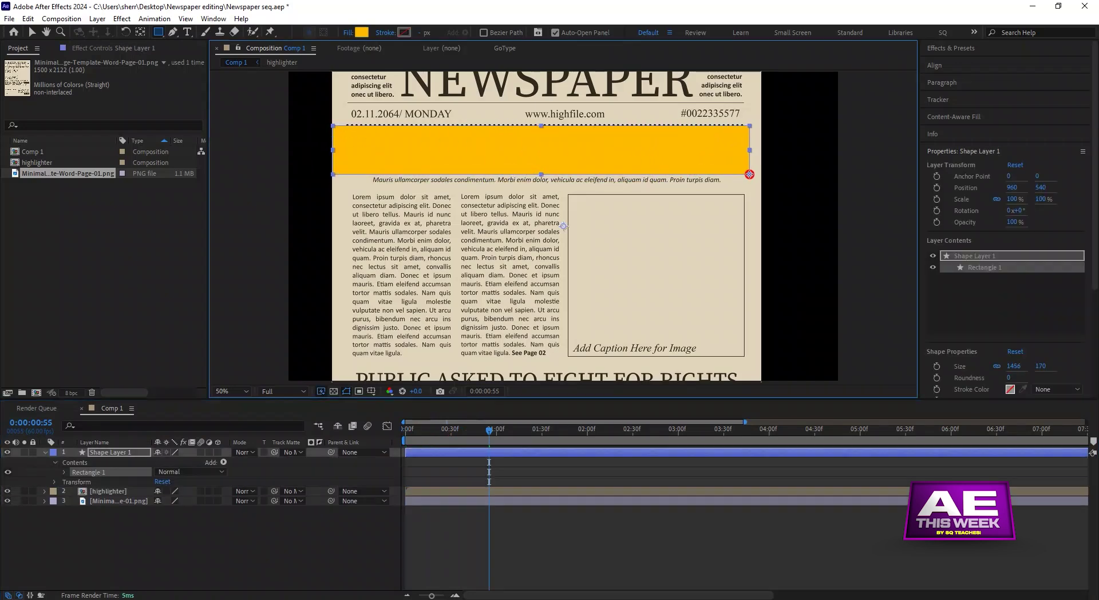
{"action": "right_click", "coordinate": [111, 452]}
{"action": "left_click", "coordinate": [156, 418]}
{"action": "type", "text": "Mask"}
{"action": "key", "text": "Return"}
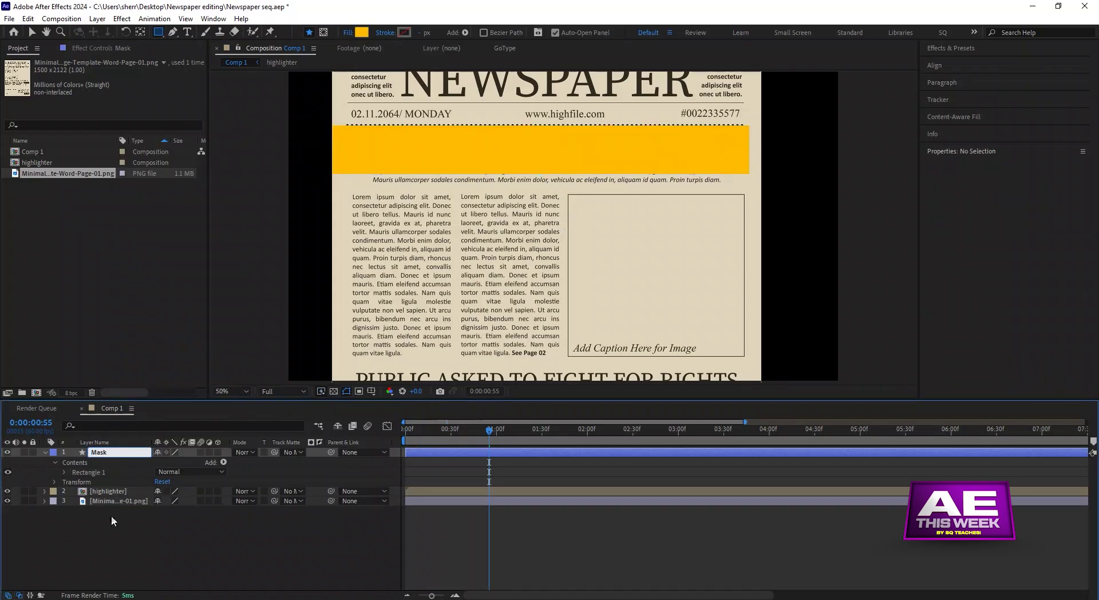
Set the highlighter's Track Matte to 1. Mask and scrub to check the wipe.
{"action": "left_click", "coordinate": [109, 491]}
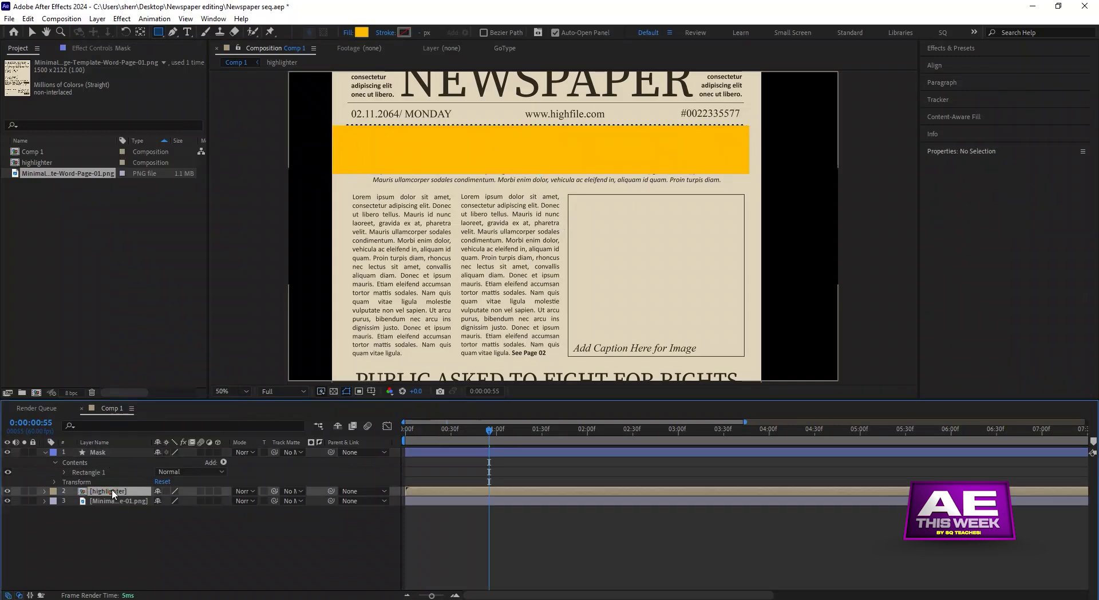
{"action": "left_click", "coordinate": [302, 492]}
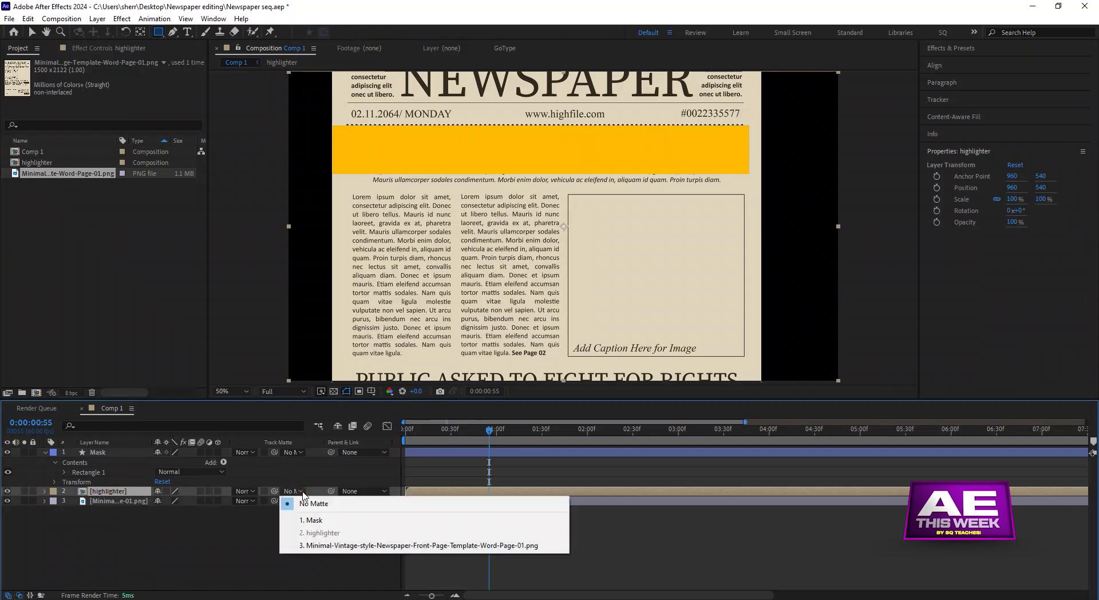
{"action": "left_click", "coordinate": [315, 519]}
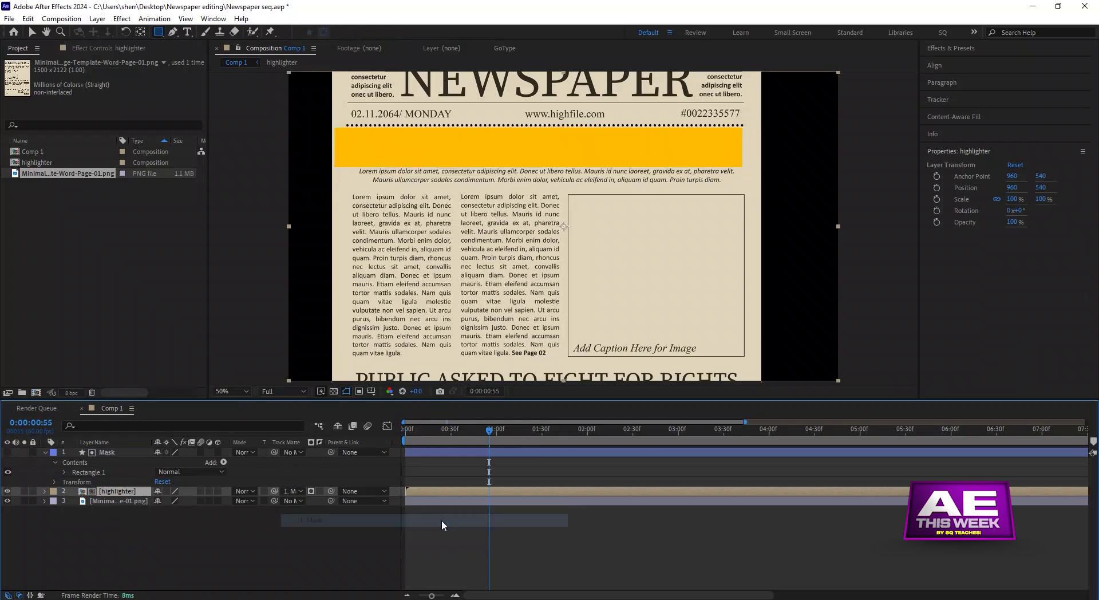
{"action": "left_click_drag", "start_coordinate": [442, 438], "coordinate": [404, 437]}
{"action": "left_click", "coordinate": [396, 461]}
Shift the Mask rectangle slightly right to Position X 988 over the headline.
{"action": "left_click", "coordinate": [419, 455]}
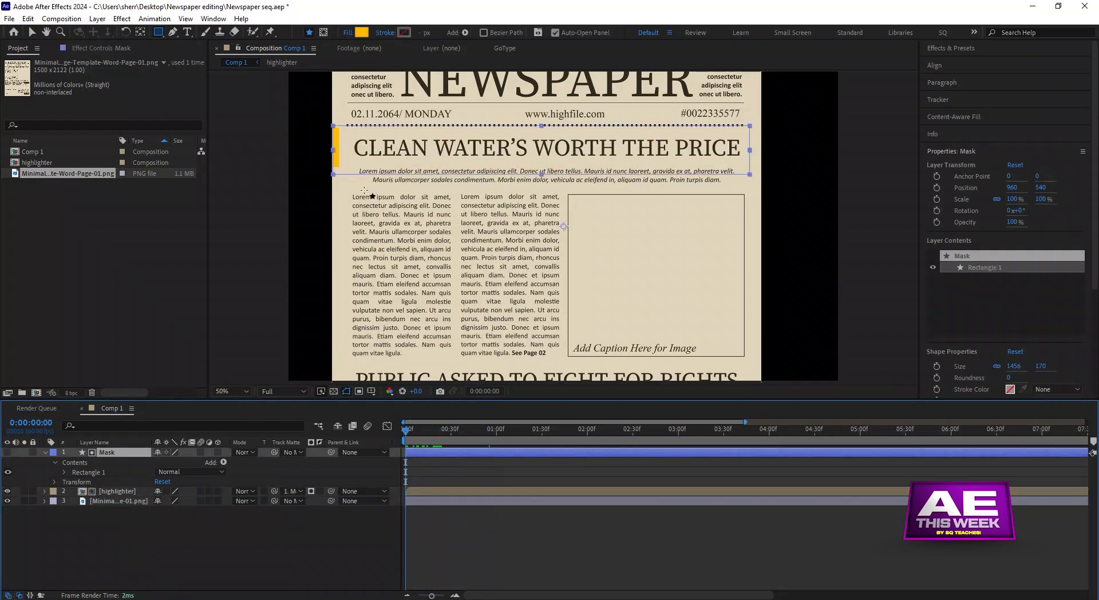
{"action": "key", "text": "v"}
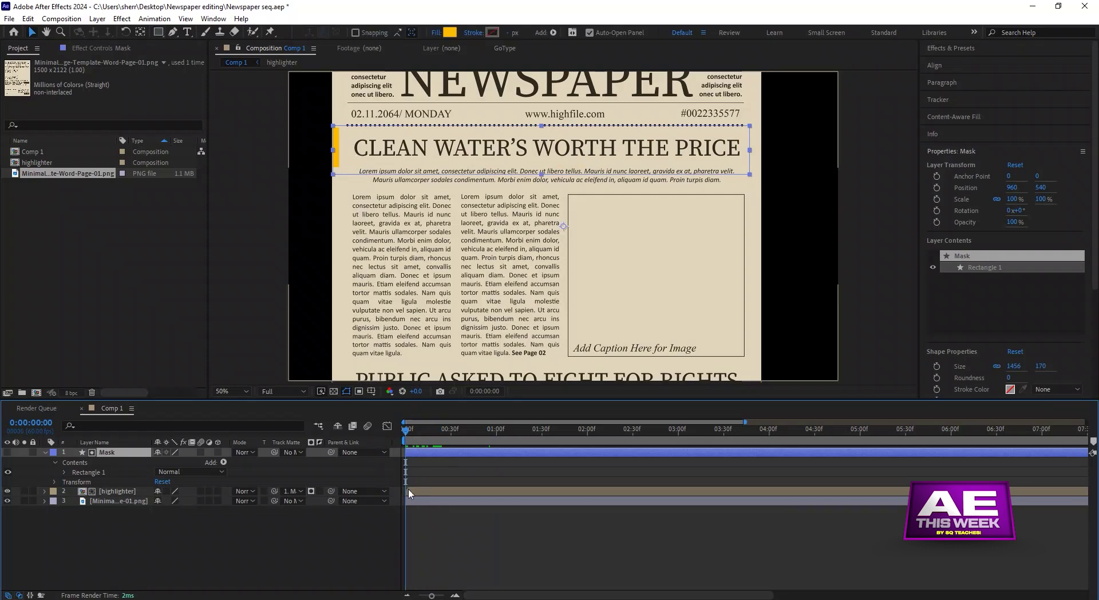
{"action": "left_click_drag", "start_coordinate": [353, 138], "coordinate": [360, 137]}
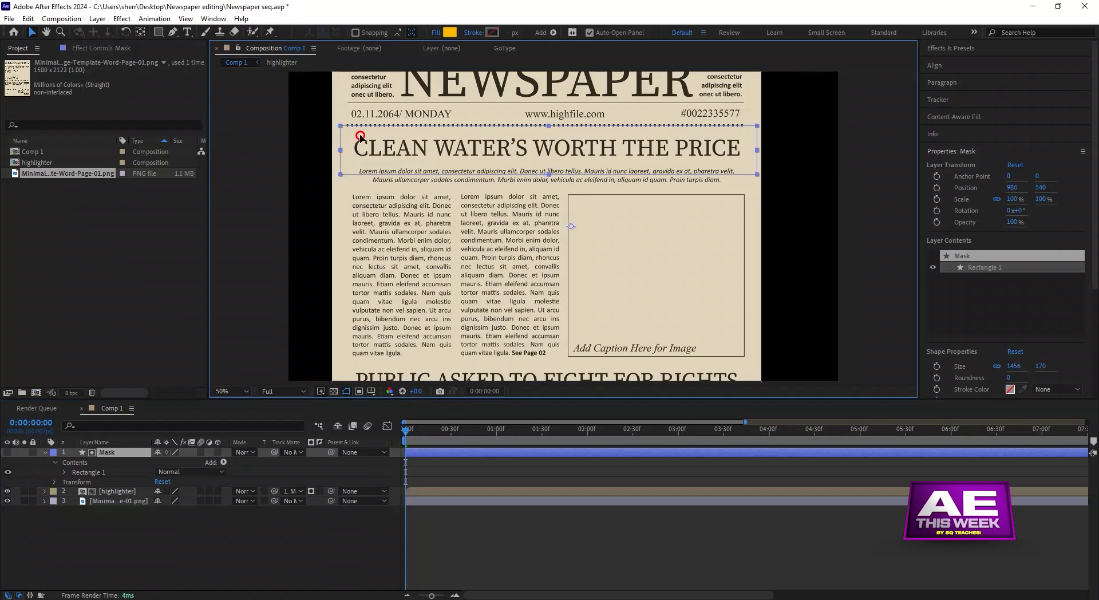
{"action": "key", "text": "Return"}
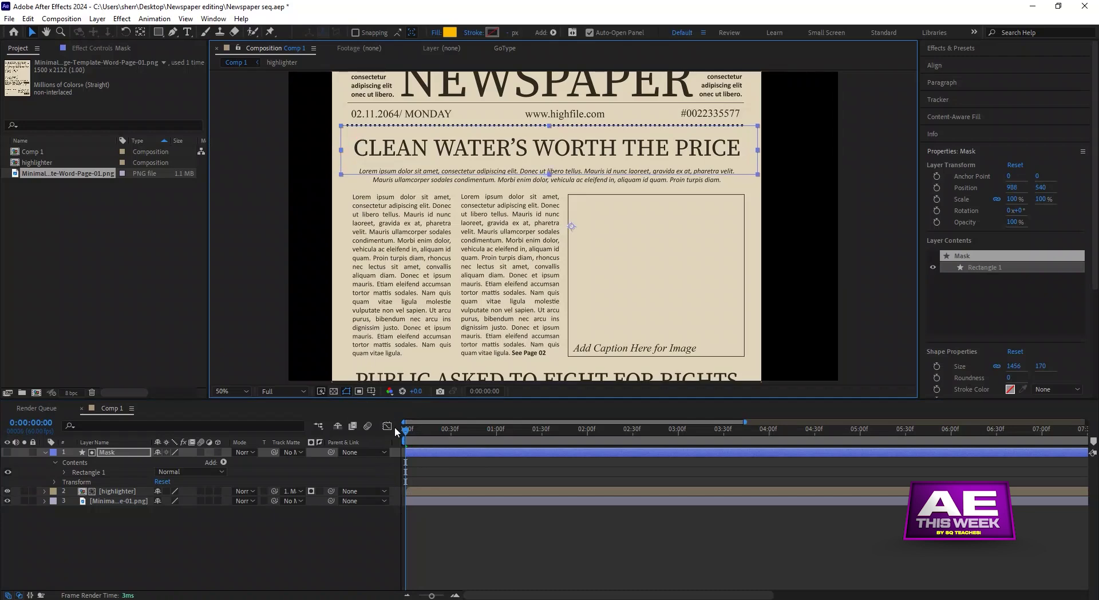
Preview the masked highlight wipe, then select the highlighter layer's blending mode.
{"action": "key", "text": "space"}
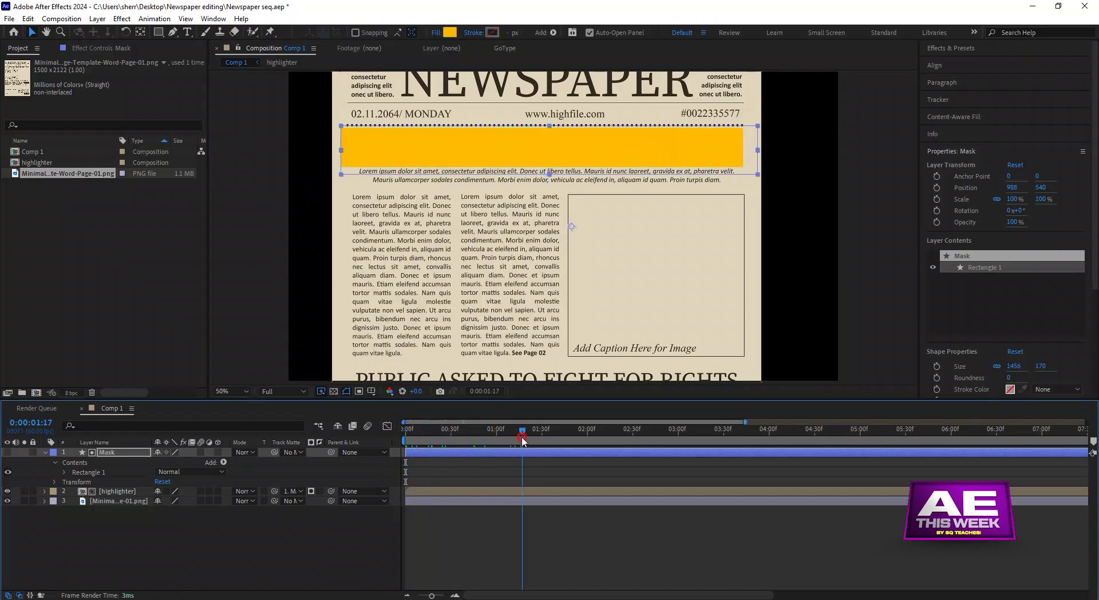
{"action": "left_click", "coordinate": [46, 452]}
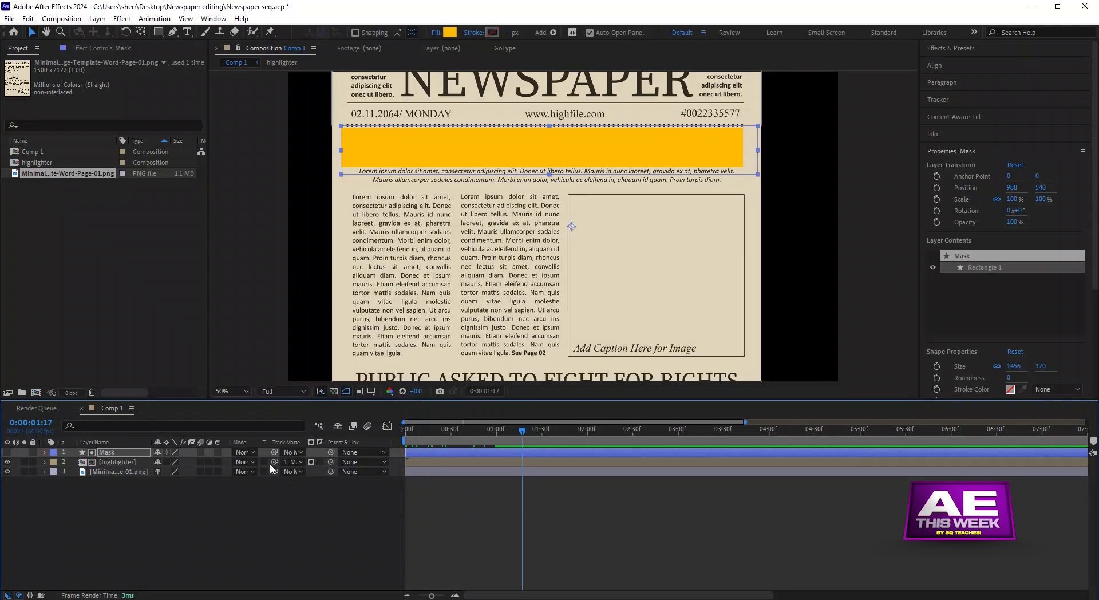
{"action": "left_click", "coordinate": [103, 464]}
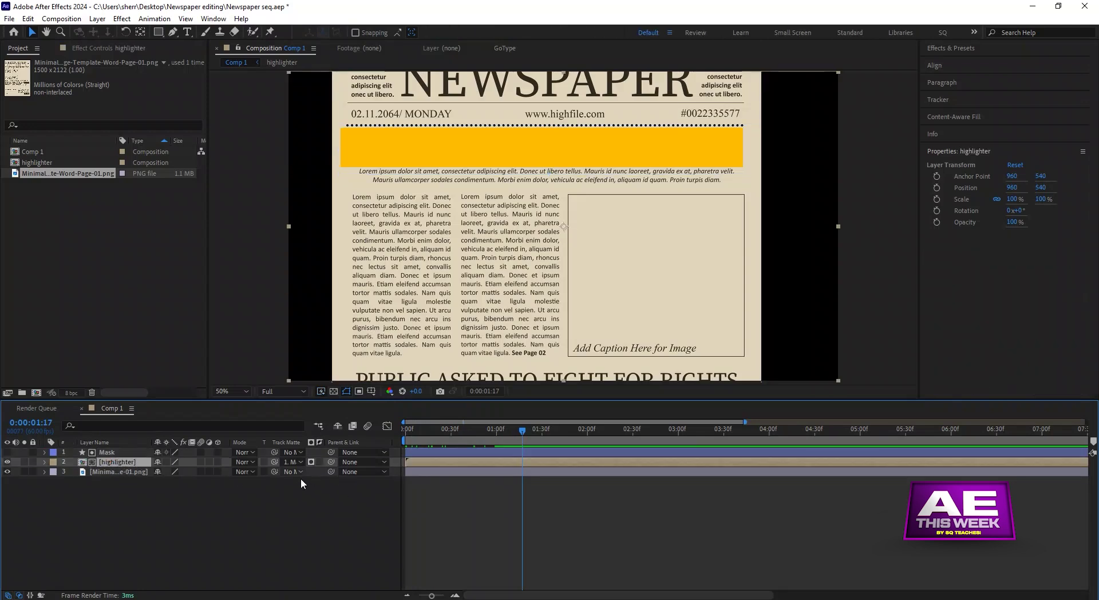
{"action": "left_click", "coordinate": [251, 461]}
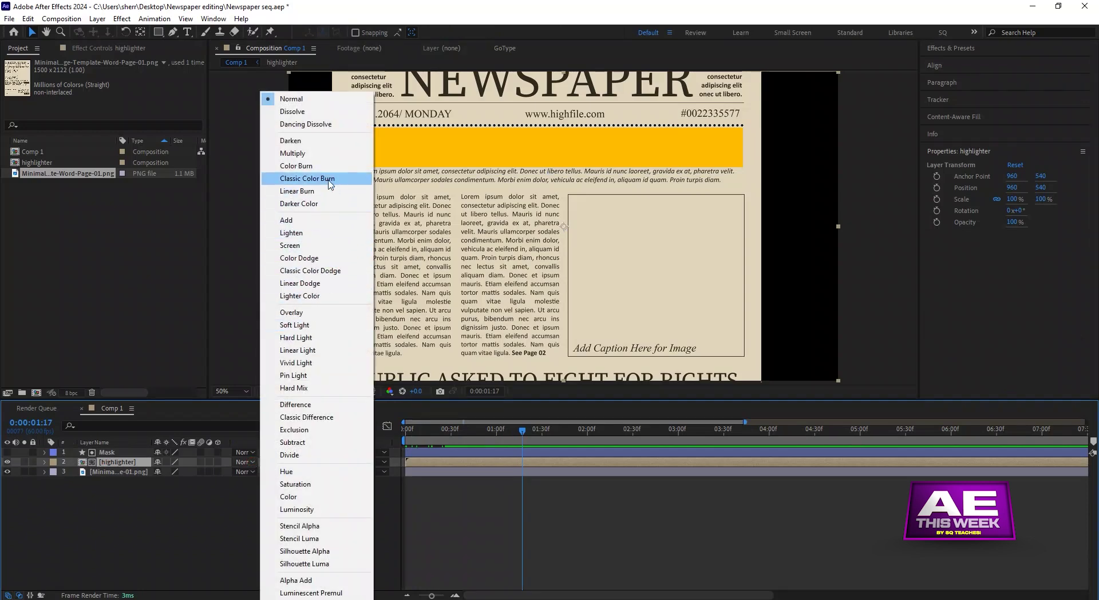
Set the highlighter to Darken blending, preview the wipe, and open new Camera Settings.
{"action": "left_click", "coordinate": [322, 204]}
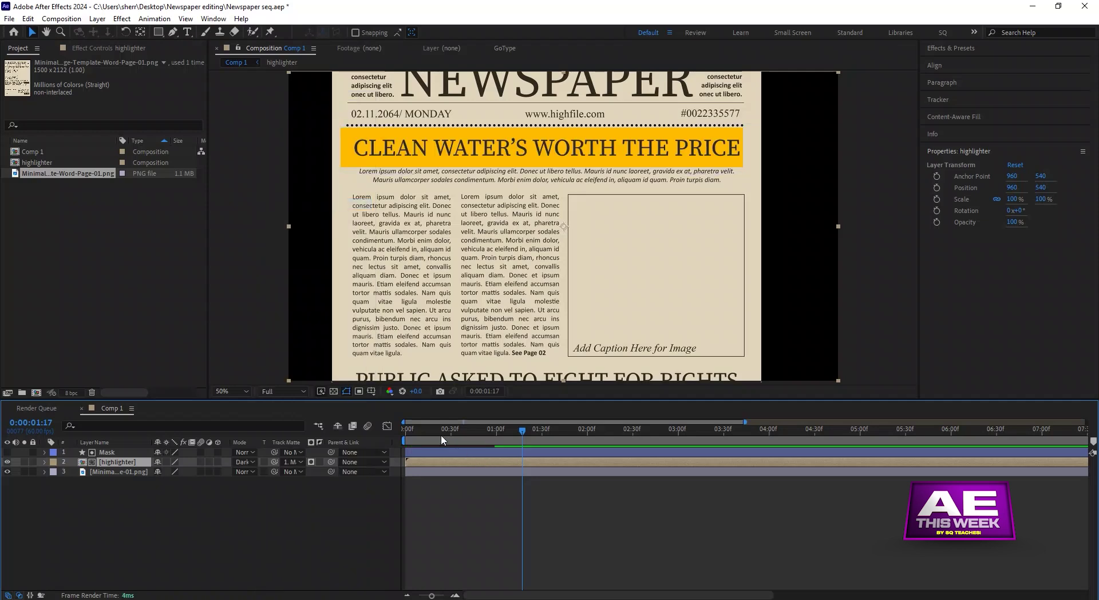
{"action": "left_click_drag", "start_coordinate": [438, 430], "coordinate": [378, 438]}
{"action": "key", "text": "space"}
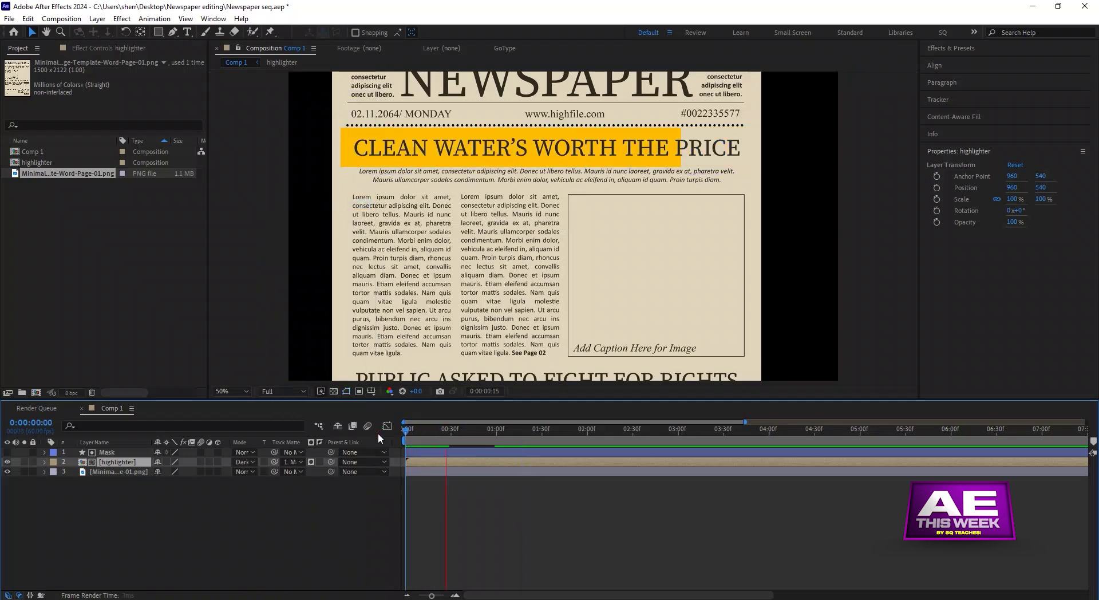
{"action": "left_click_drag", "start_coordinate": [514, 430], "coordinate": [524, 431]}
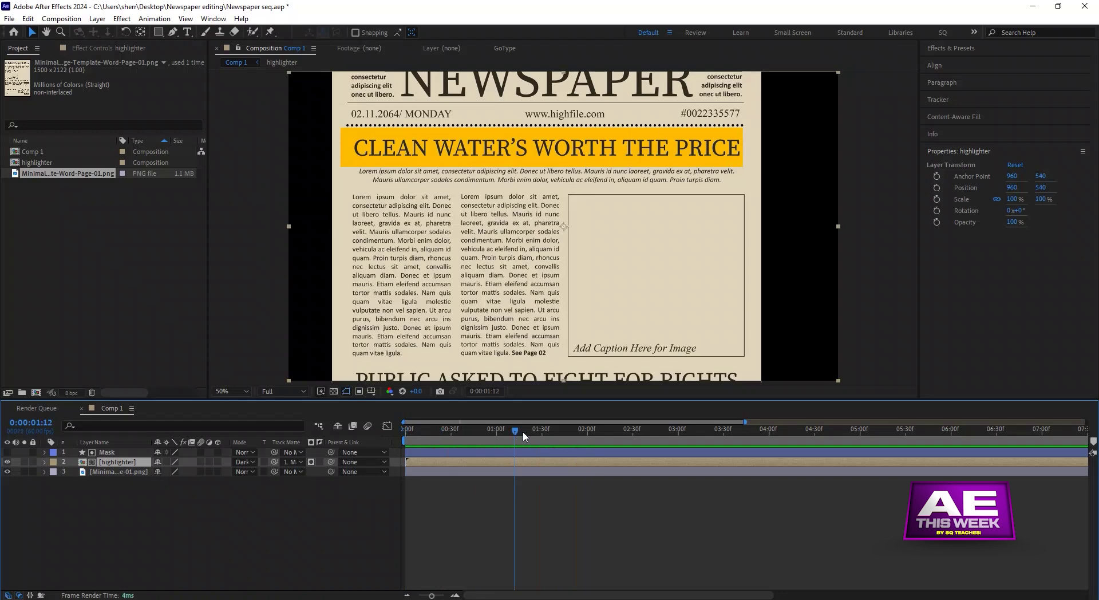
{"action": "key", "text": "space"}
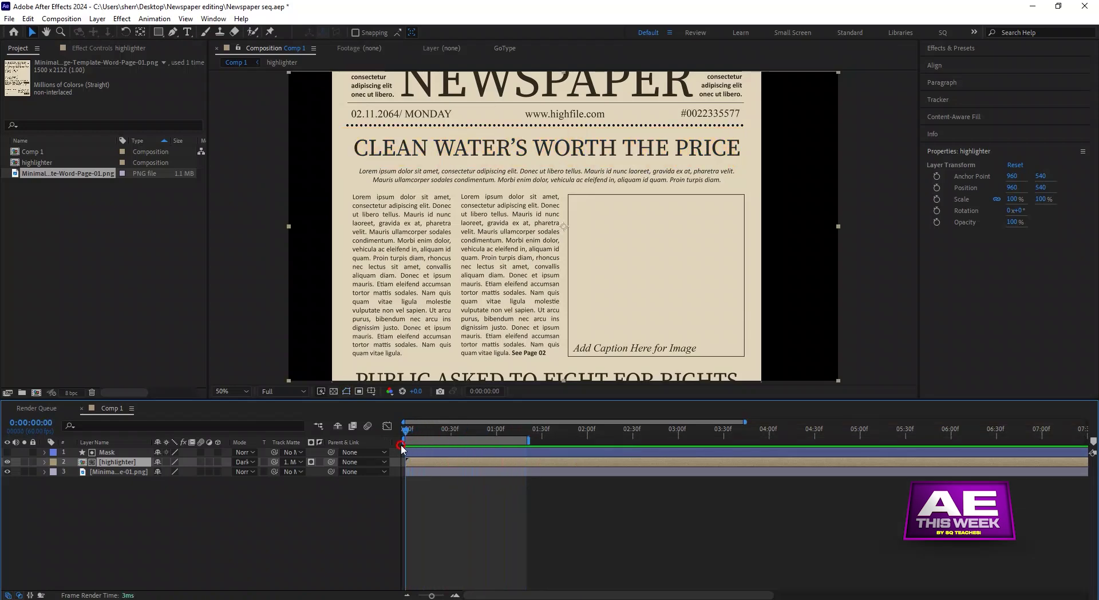
{"action": "key", "text": "space"}
{"action": "key", "text": "space"}
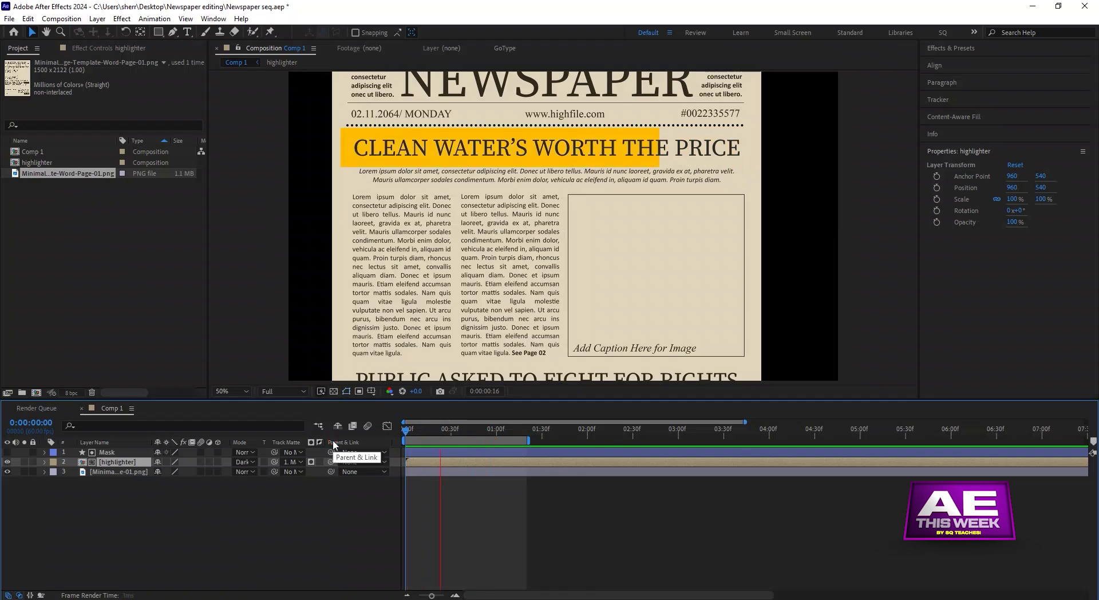
{"action": "key", "text": "space"}
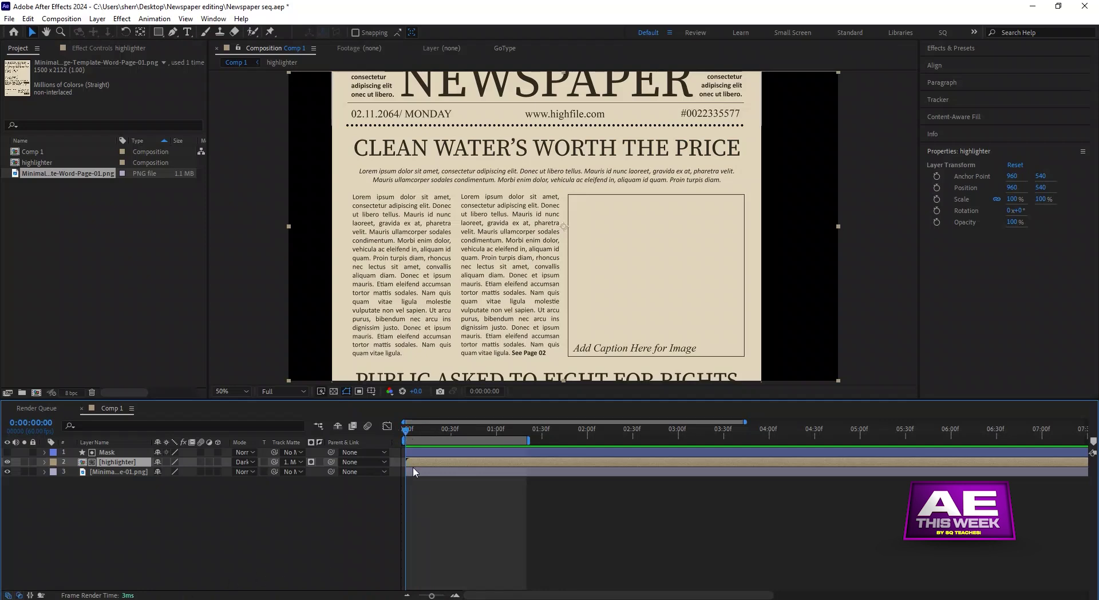
{"action": "key", "text": "ctrl+alt+shift+c"}
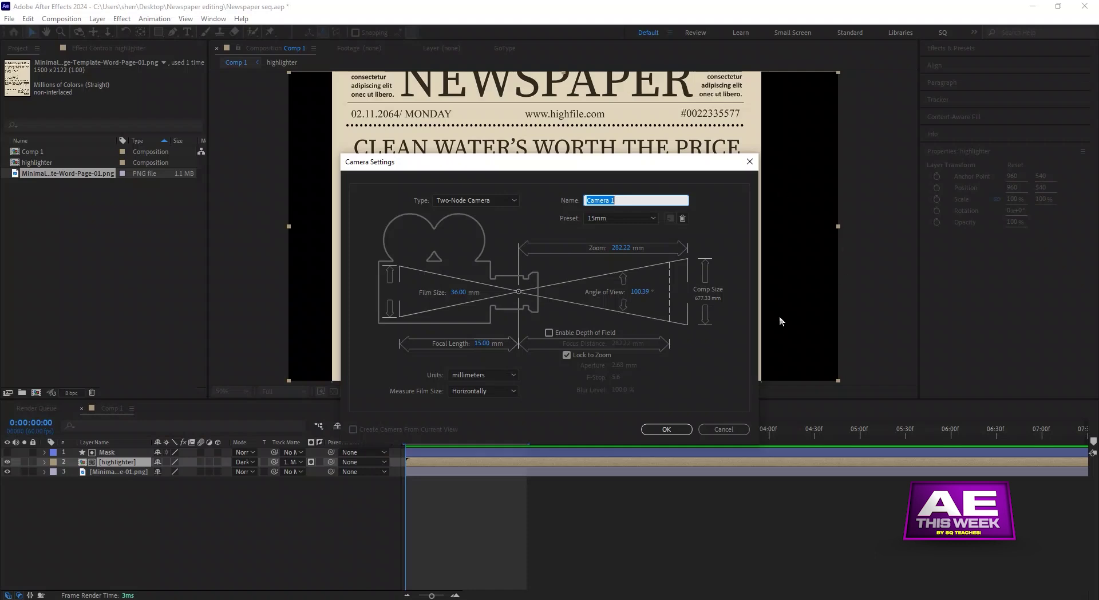
Create the two-node Camera 1 and move it to the top of the layer stack.
{"action": "left_click", "coordinate": [667, 429]}
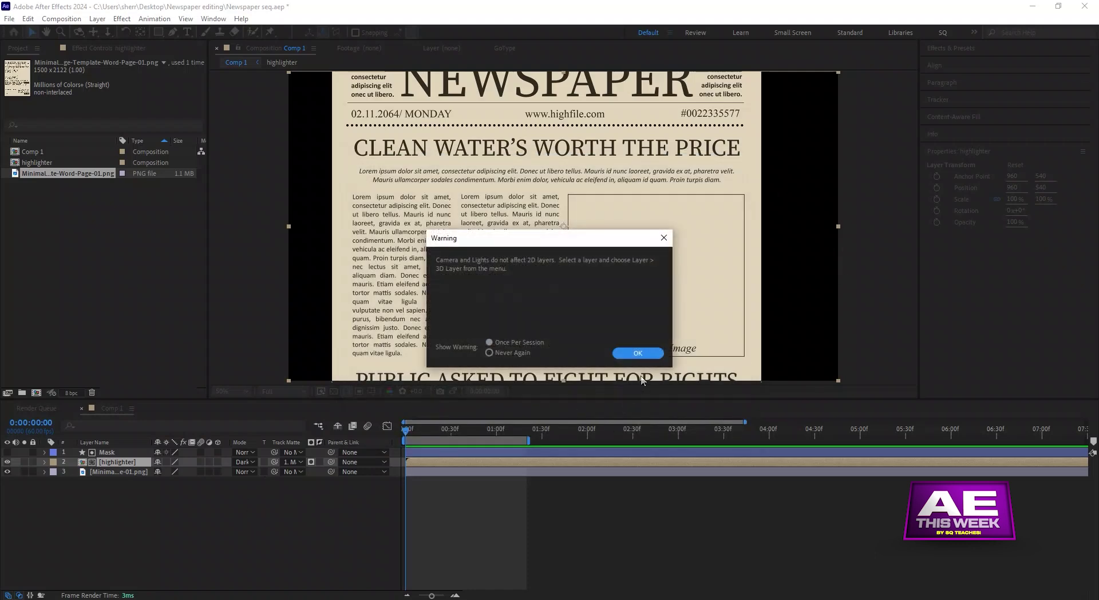
{"action": "left_click", "coordinate": [637, 353]}
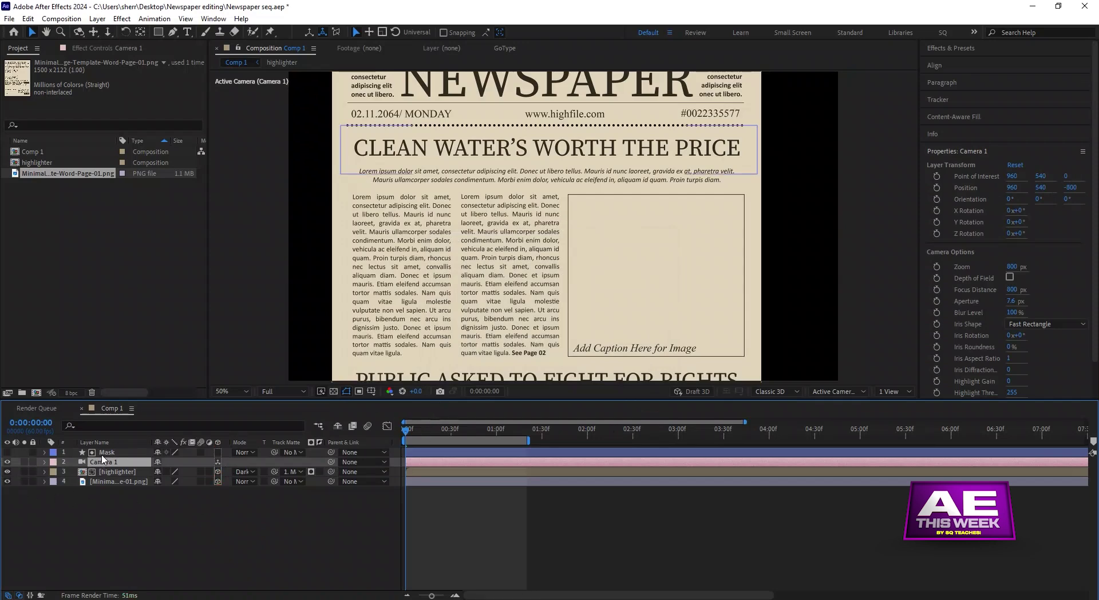
{"action": "left_click_drag", "start_coordinate": [110, 465], "coordinate": [110, 451]}
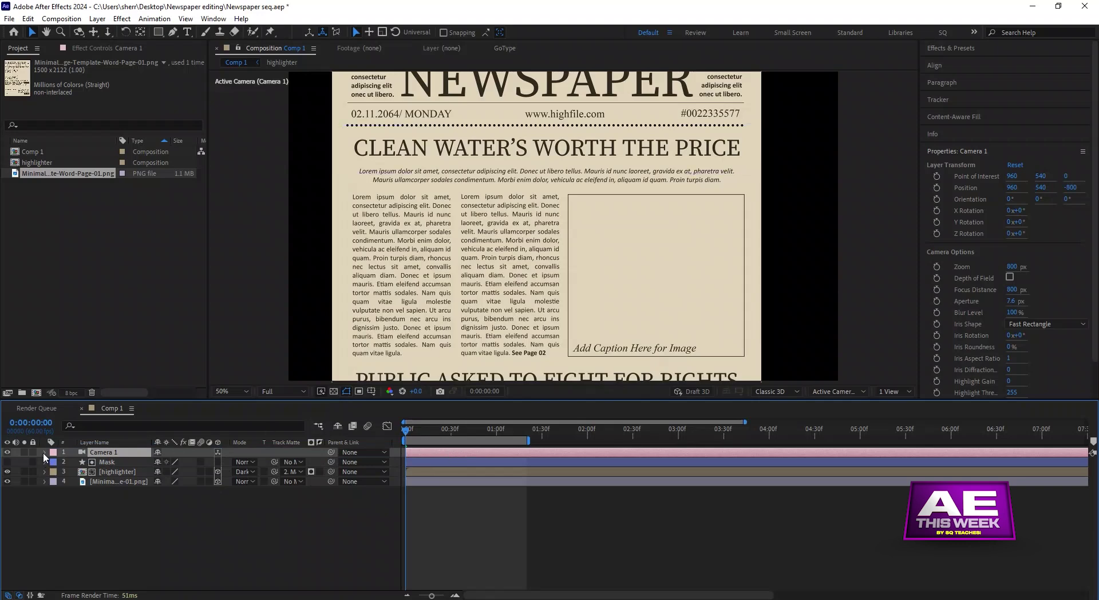
Keyframe all six Camera 1 transform properties and shift those keyframes to about 1 second.
{"action": "left_click", "coordinate": [44, 452]}
{"action": "left_click", "coordinate": [55, 462]}
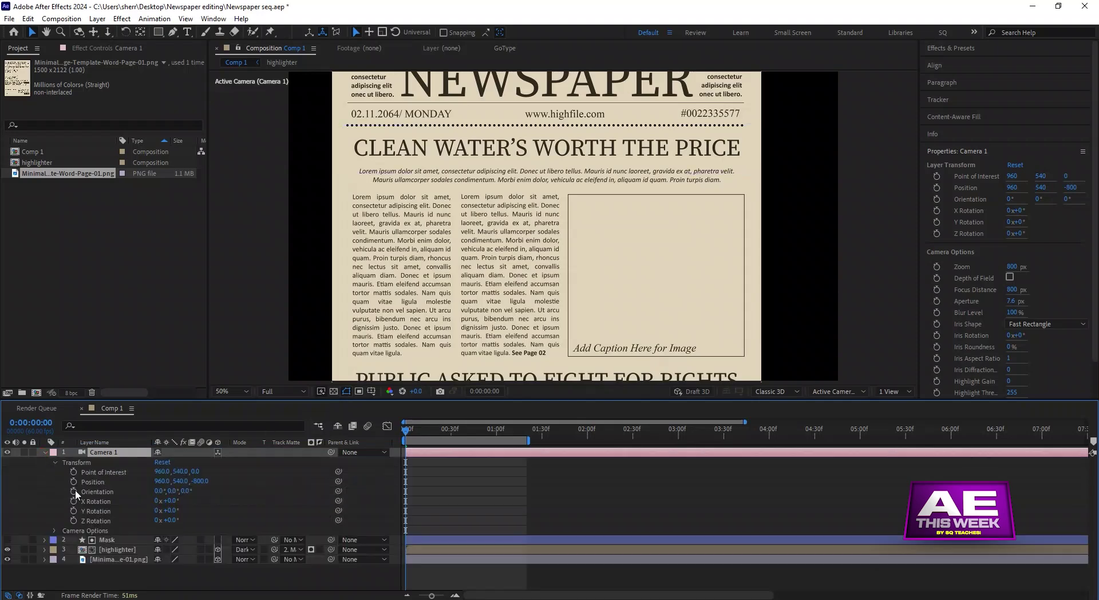
{"action": "left_click_drag", "start_coordinate": [73, 472], "coordinate": [73, 520]}
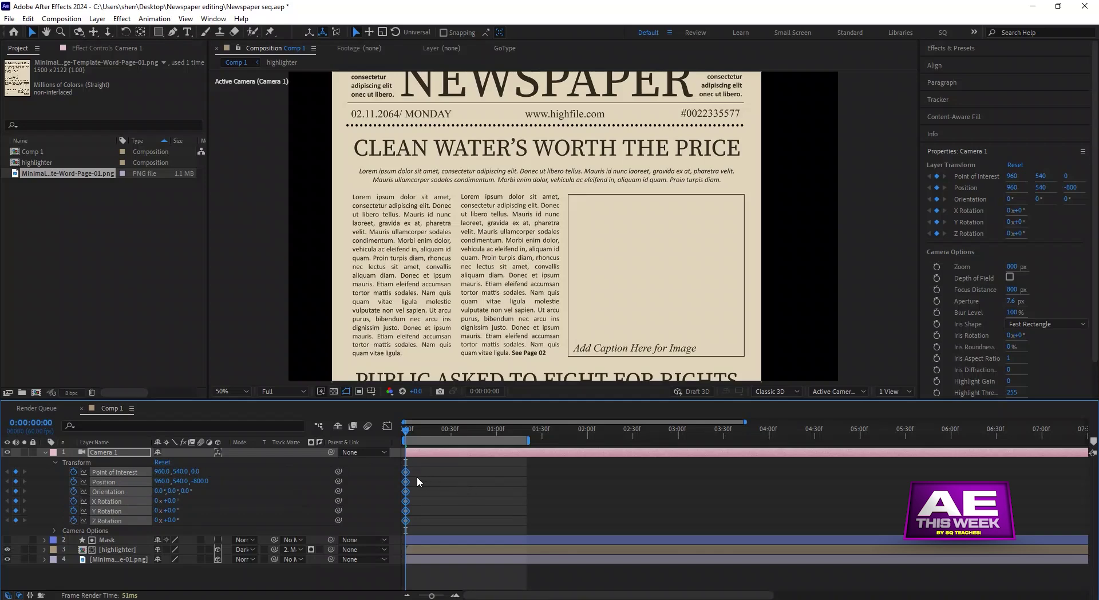
{"action": "left_click_drag", "start_coordinate": [406, 472], "coordinate": [495, 472]}
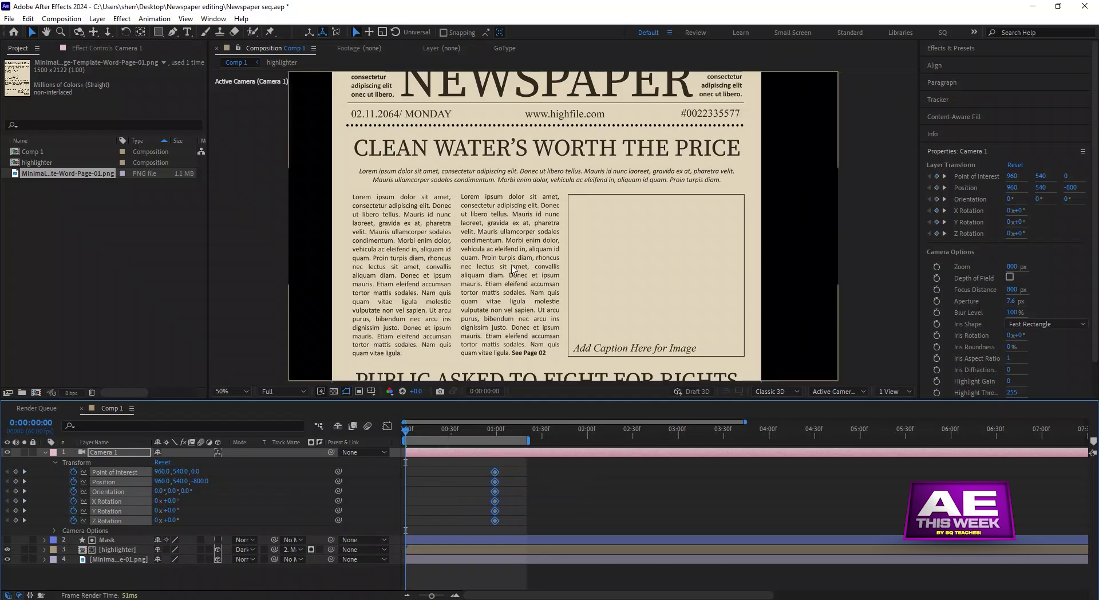
{"action": "key", "text": "c"}
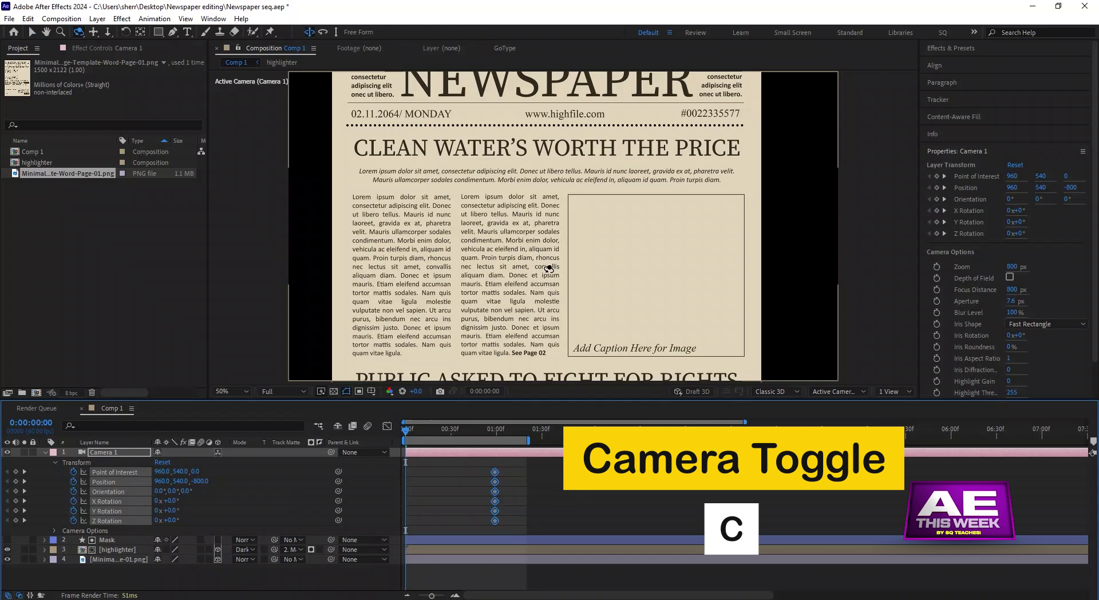
Pan the camera at 0:00 to frame the PUBLIC ASKED TO FIGHT FOR RIGHTS article (896, 1370.6).
{"action": "key", "text": "c"}
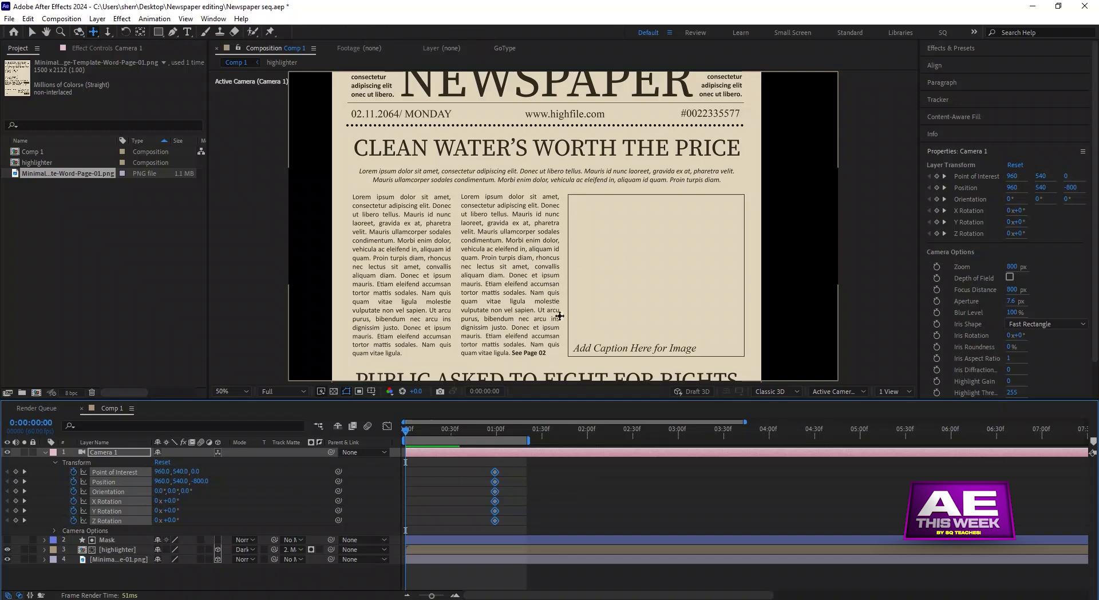
{"action": "key", "text": "c"}
{"action": "key", "text": "c"}
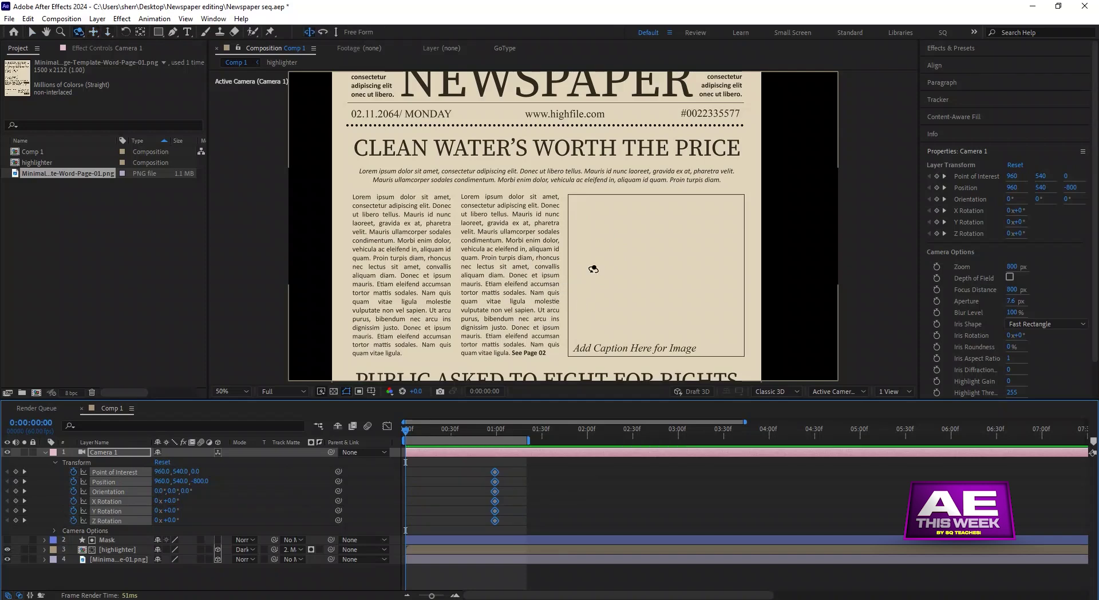
{"action": "key", "text": "c"}
{"action": "left_click_drag", "start_coordinate": [642, 338], "coordinate": [654, 142]}
{"action": "left_click_drag", "start_coordinate": [629, 355], "coordinate": [629, 255]}
{"action": "mouse_move", "coordinate": [591, 312]}
{"action": "left_mouse_down"}
{"action": "mouse_move", "coordinate": [597, 277]}
{"action": "mouse_move", "coordinate": [595, 321]}
{"action": "left_mouse_up"}
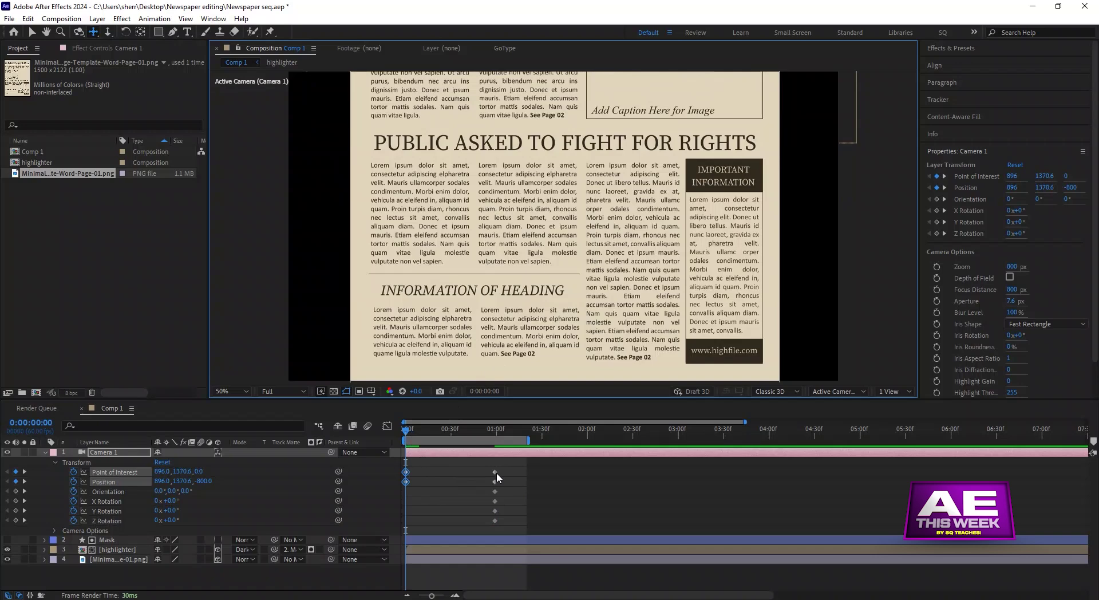
Select the Mask and highlighter layers and make the Mask layer 3D.
{"action": "left_click", "coordinate": [455, 541]}
{"action": "left_click", "coordinate": [435, 554], "text": "shift"}
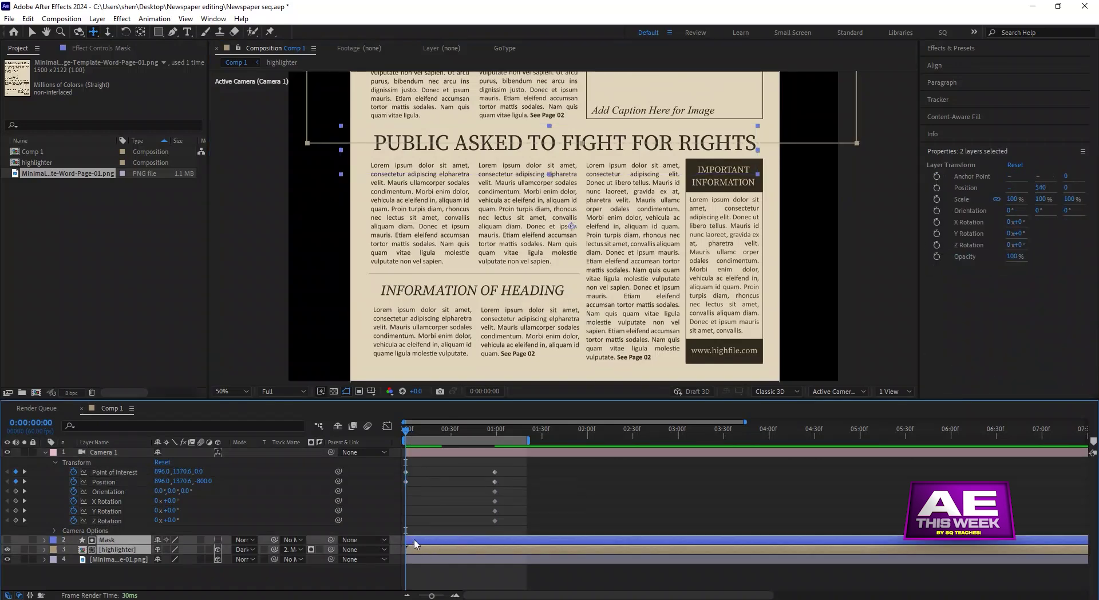
{"action": "left_click_drag", "start_coordinate": [415, 544], "coordinate": [420, 543]}
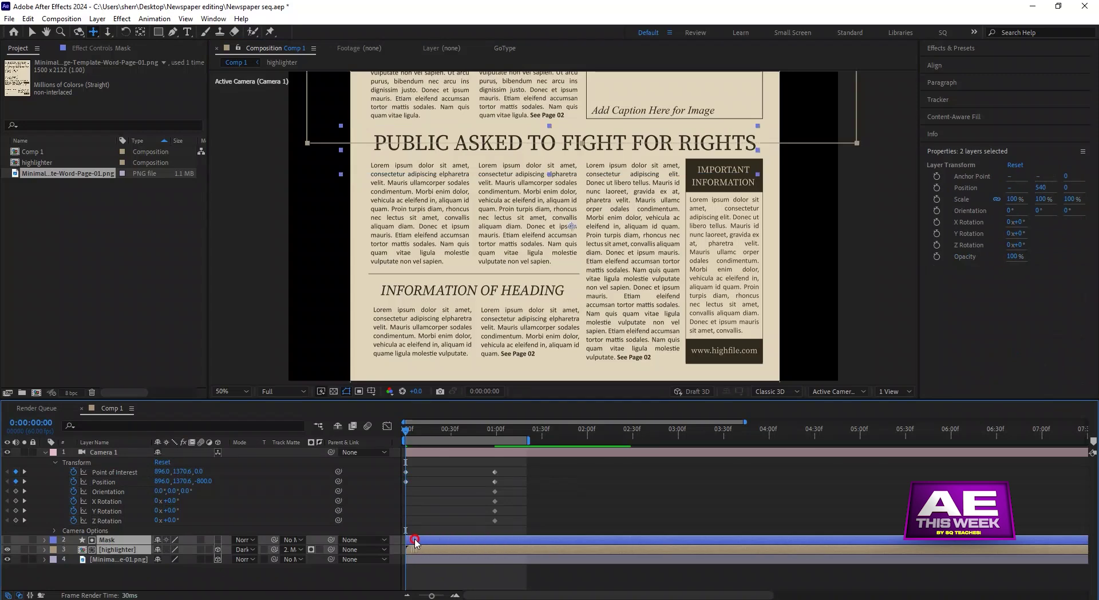
{"action": "left_click_drag", "start_coordinate": [420, 542], "coordinate": [411, 543]}
{"action": "left_click_drag", "start_coordinate": [415, 435], "coordinate": [500, 438]}
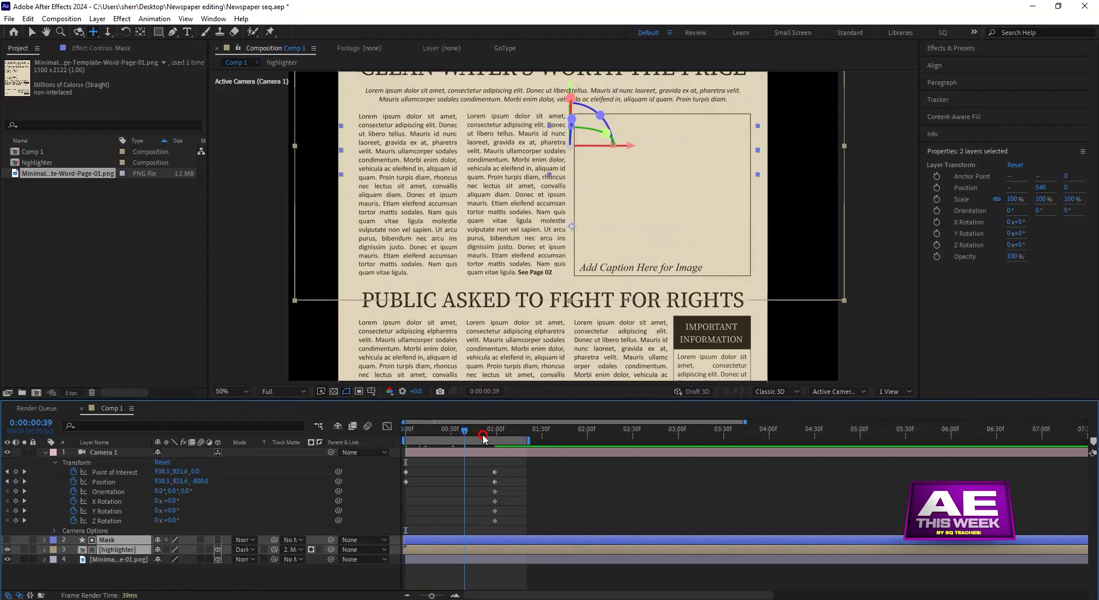
{"action": "left_click_drag", "start_coordinate": [501, 438], "coordinate": [487, 435]}
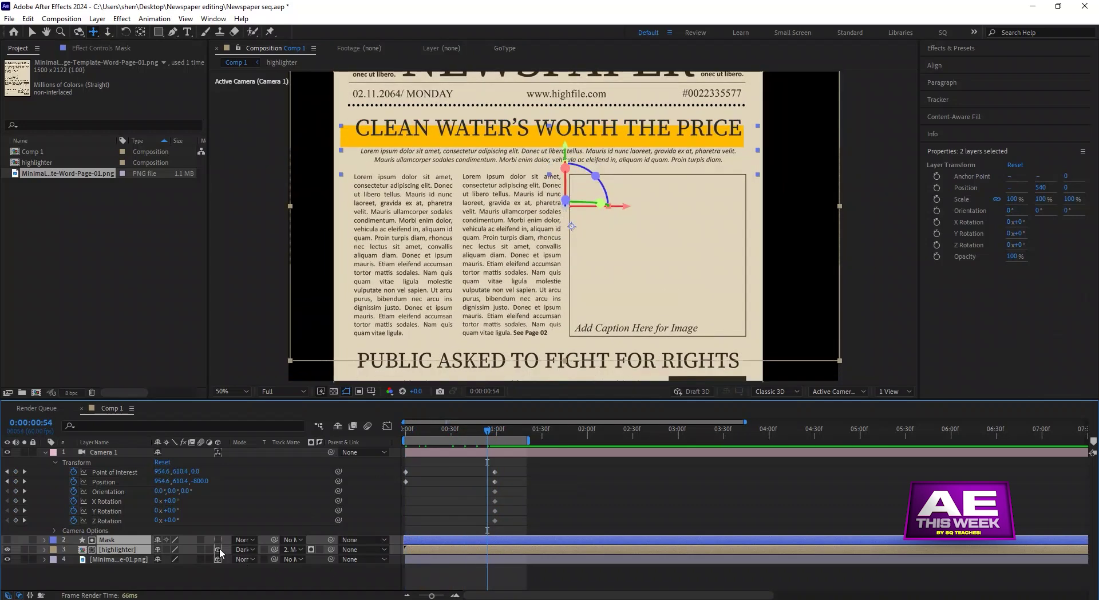
{"action": "left_click", "coordinate": [218, 539]}
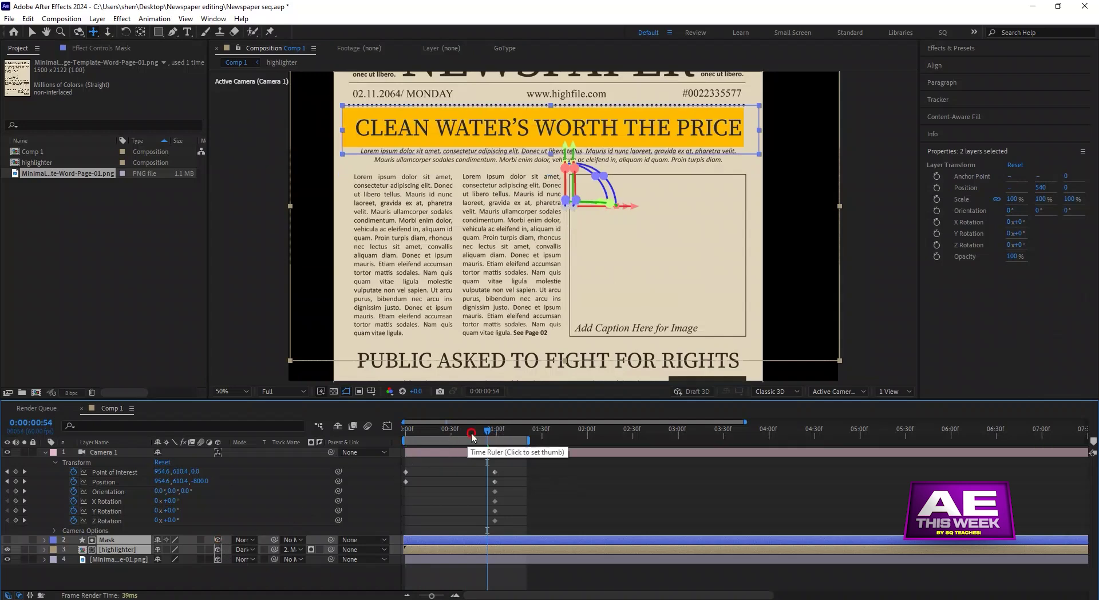
Start the highlight layers later, once the camera reaches the headline, then tilt the opening camera view.
{"action": "left_click", "coordinate": [447, 437]}
{"action": "left_click_drag", "start_coordinate": [447, 437], "coordinate": [485, 449]}
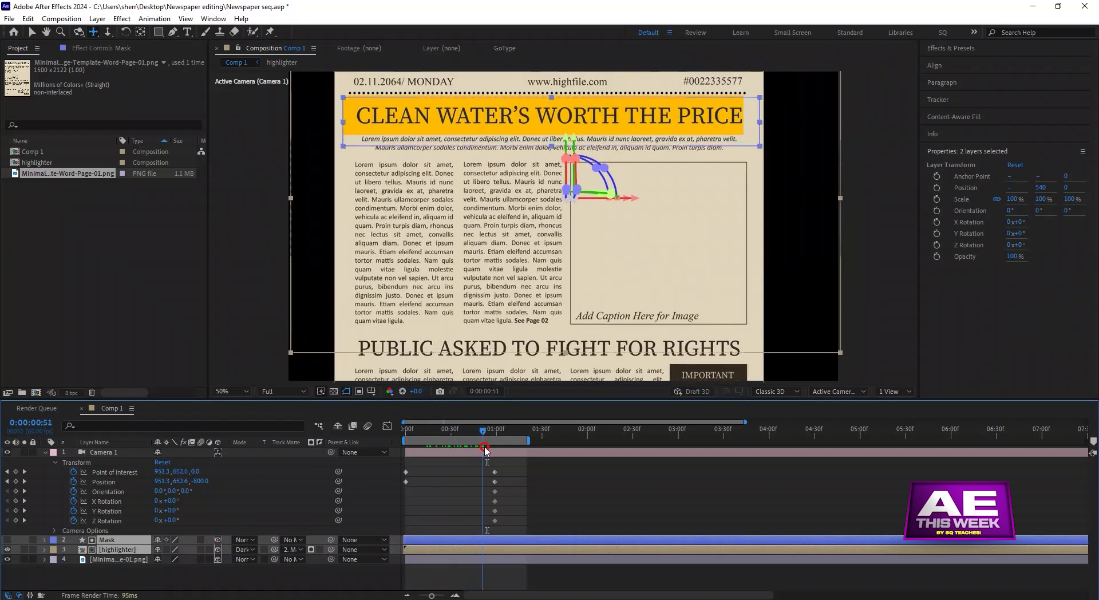
{"action": "mouse_move", "coordinate": [431, 547]}
{"action": "left_mouse_down"}
{"action": "mouse_move", "coordinate": [513, 548]}
{"action": "mouse_move", "coordinate": [496, 546]}
{"action": "left_mouse_up"}
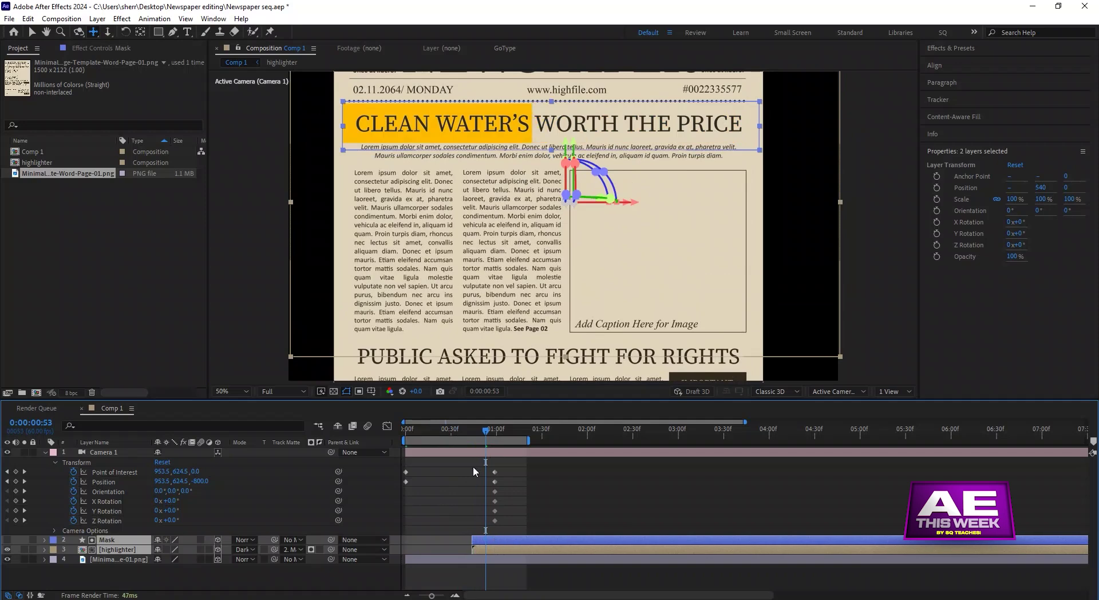
{"action": "left_click_drag", "start_coordinate": [469, 440], "coordinate": [492, 440]}
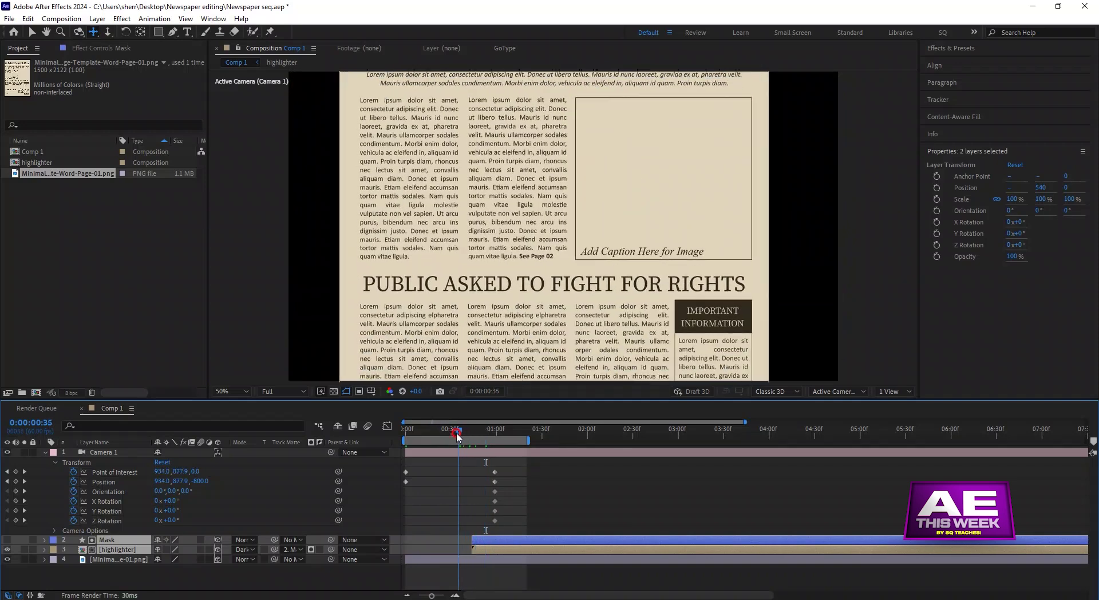
{"action": "key", "text": "space"}
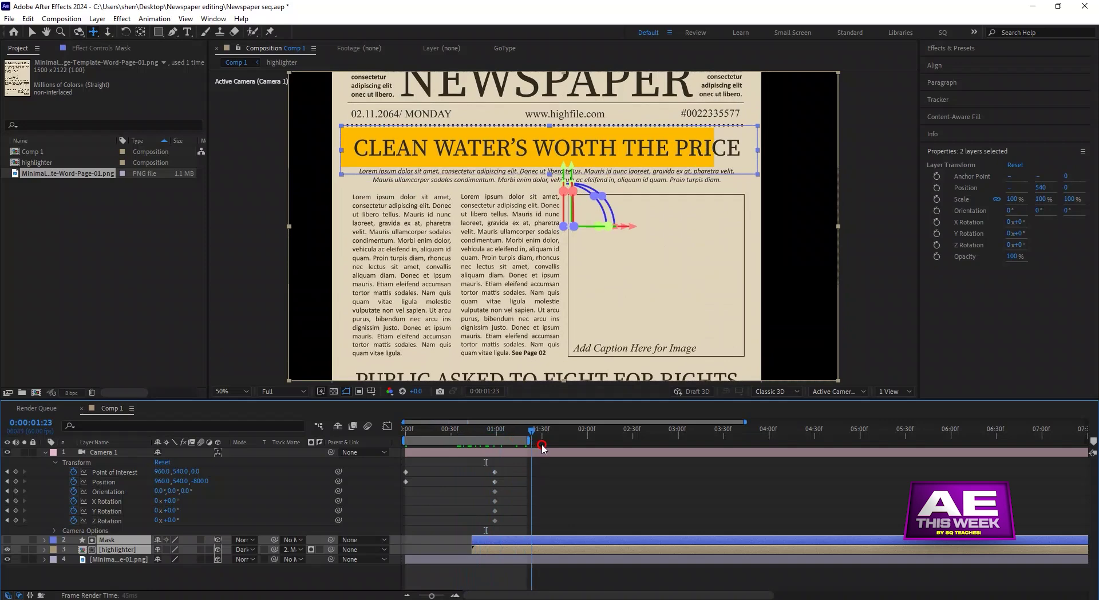
{"action": "key", "text": "space"}
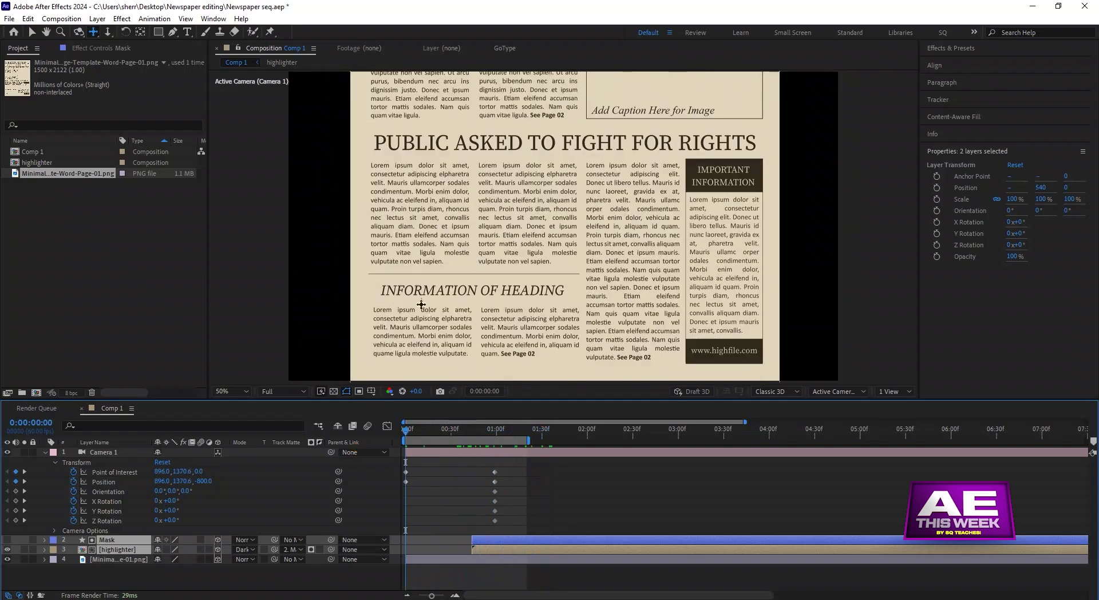
{"action": "key", "text": "c"}
{"action": "key", "text": "c"}
{"action": "mouse_move", "coordinate": [458, 312]}
{"action": "left_mouse_down"}
{"action": "mouse_move", "coordinate": [477, 316]}
{"action": "mouse_move", "coordinate": [471, 300]}
{"action": "left_mouse_up"}
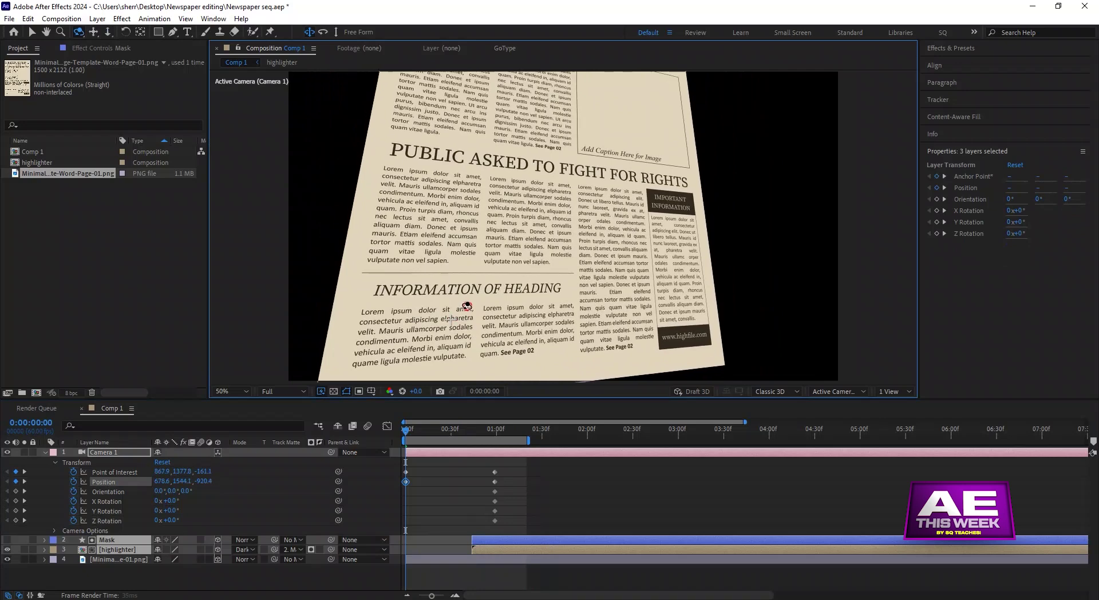
Pan the camera closer to the newspaper page.
{"action": "key", "text": "c"}
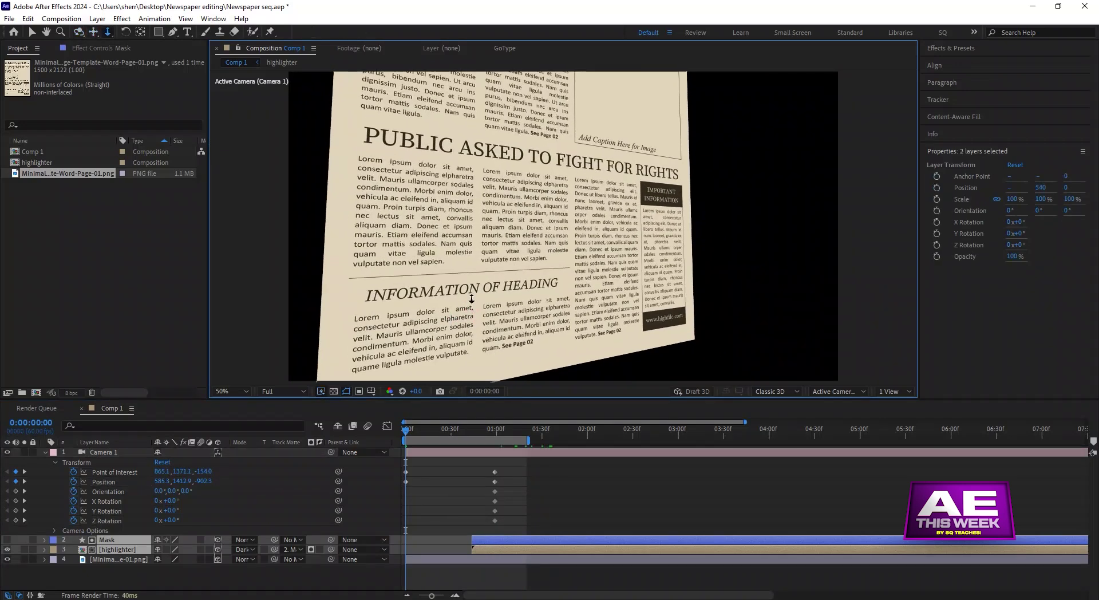
{"action": "left_click_drag", "start_coordinate": [471, 299], "coordinate": [485, 287]}
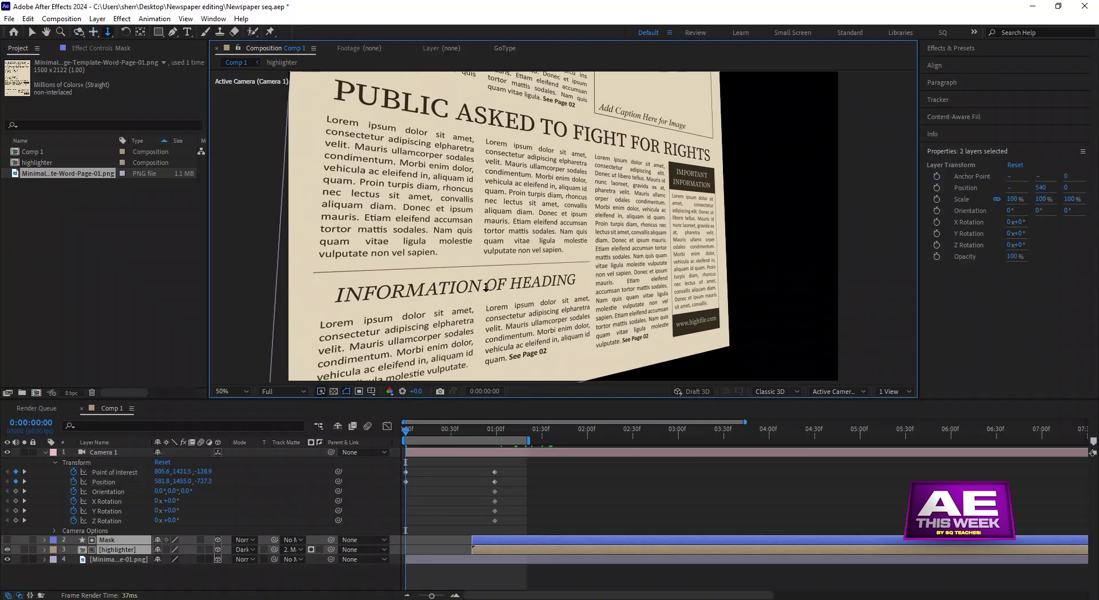
{"action": "left_click_drag", "start_coordinate": [414, 431], "coordinate": [498, 435]}
At 0:59, dolly, orbit and pan to a tilted close-up of the CLEAN WATER'S WORTH THE PRICE headline.
{"action": "left_click", "coordinate": [7, 481]}
{"action": "key", "text": "c"}
{"action": "key", "text": "c"}
{"action": "key", "text": "c"}
{"action": "mouse_move", "coordinate": [467, 267]}
{"action": "left_mouse_down"}
{"action": "mouse_move", "coordinate": [487, 235]}
{"action": "mouse_move", "coordinate": [480, 303]}
{"action": "left_mouse_up"}
{"action": "key", "text": "c"}
{"action": "key", "text": "c"}
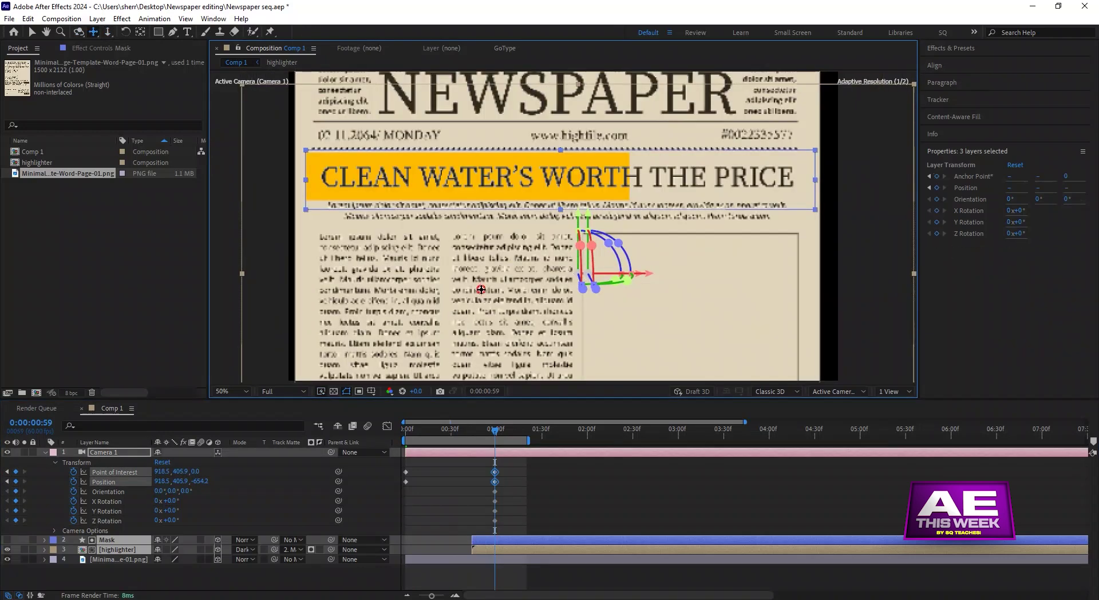
{"action": "key", "text": "c"}
{"action": "key", "text": "c"}
{"action": "left_click_drag", "start_coordinate": [477, 307], "coordinate": [465, 295]}
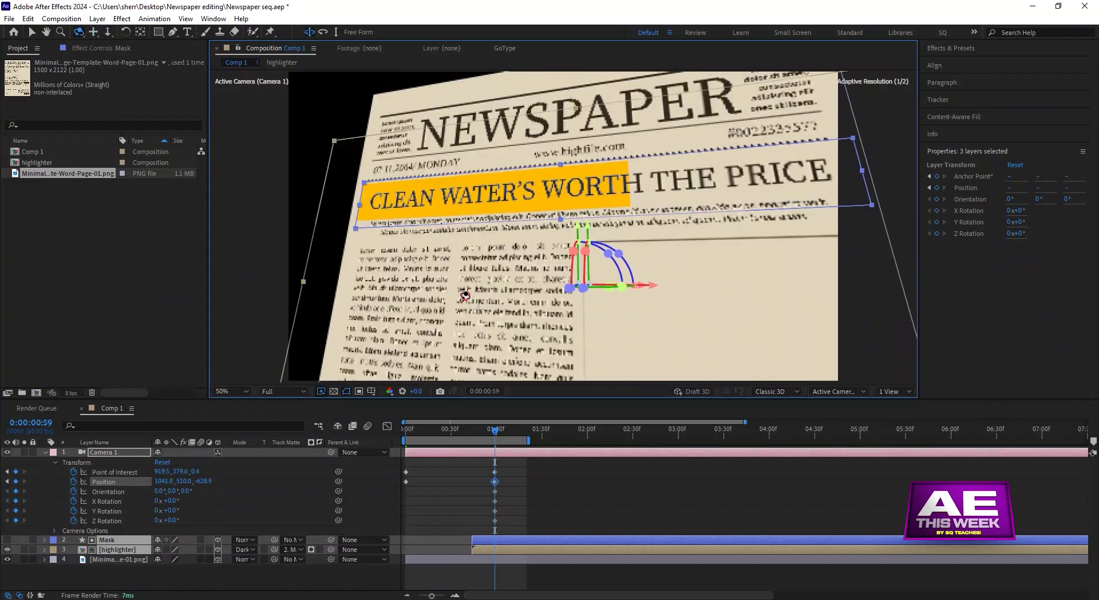
{"action": "key", "text": "c"}
{"action": "key", "text": "c"}
{"action": "key", "text": "c"}
{"action": "key", "text": "c"}
{"action": "left_click_drag", "start_coordinate": [459, 264], "coordinate": [414, 268]}
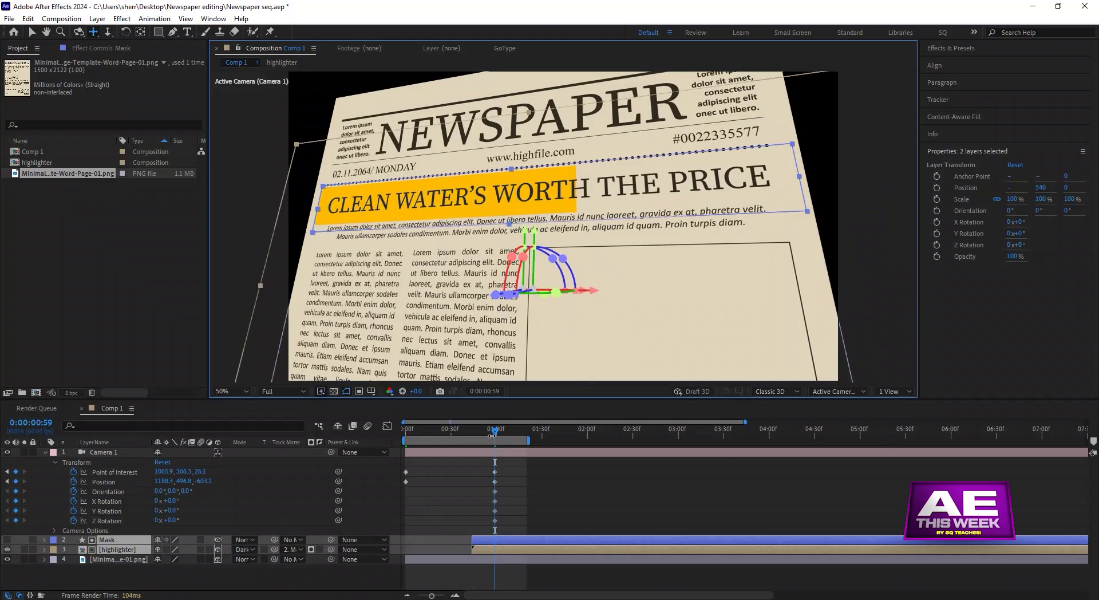
{"action": "key", "text": "space"}
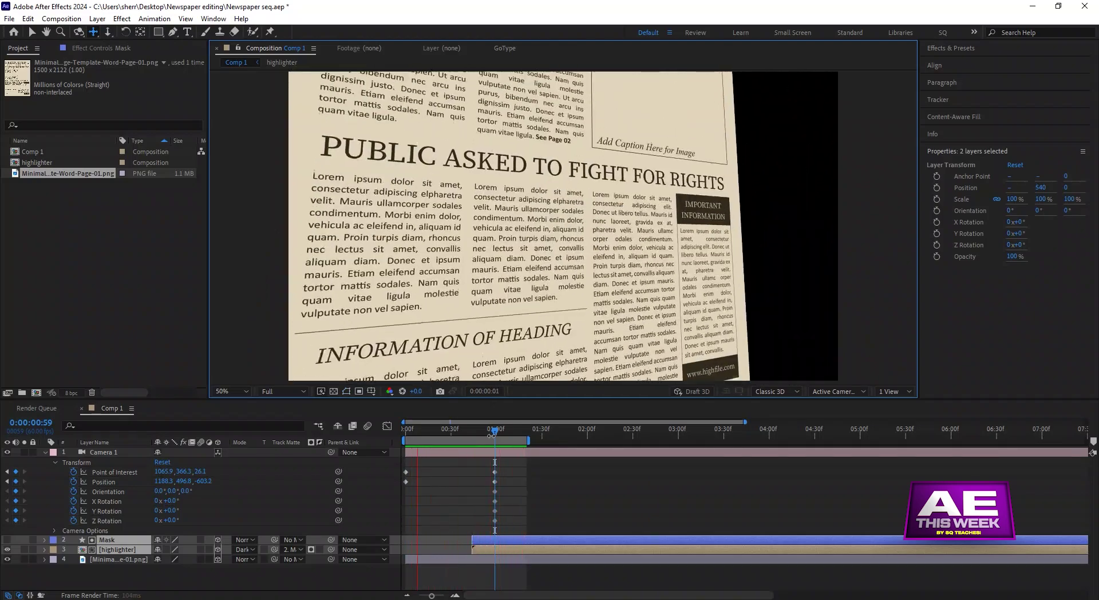
{"action": "left_click", "coordinate": [491, 438]}
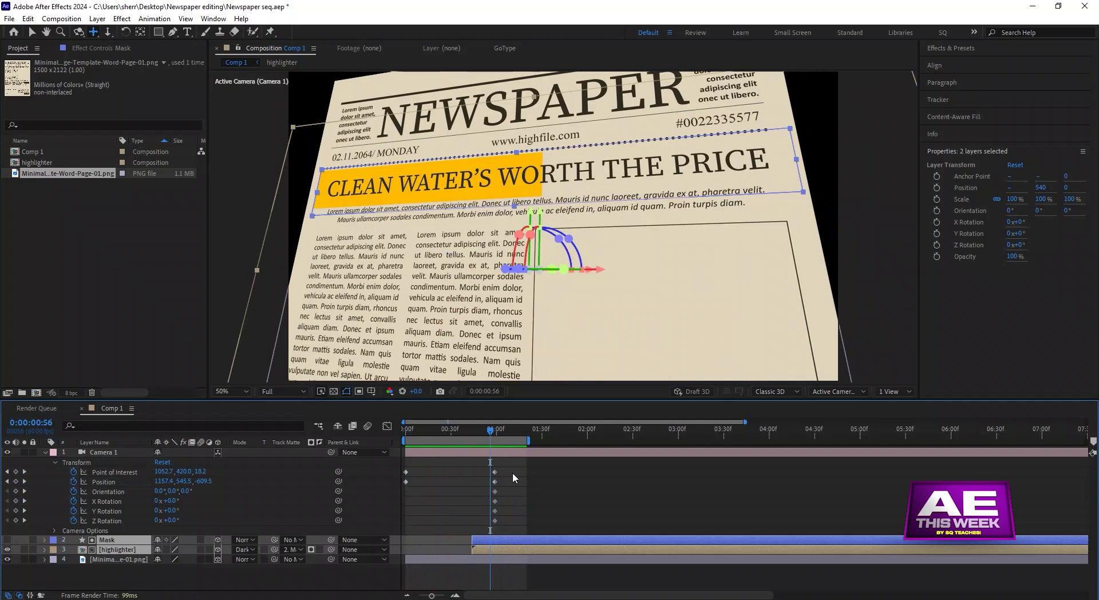
Apply Easy Ease to all Camera 1 keyframes in the Graph Editor with a longer influence.
{"action": "left_click_drag", "start_coordinate": [518, 463], "coordinate": [398, 525]}
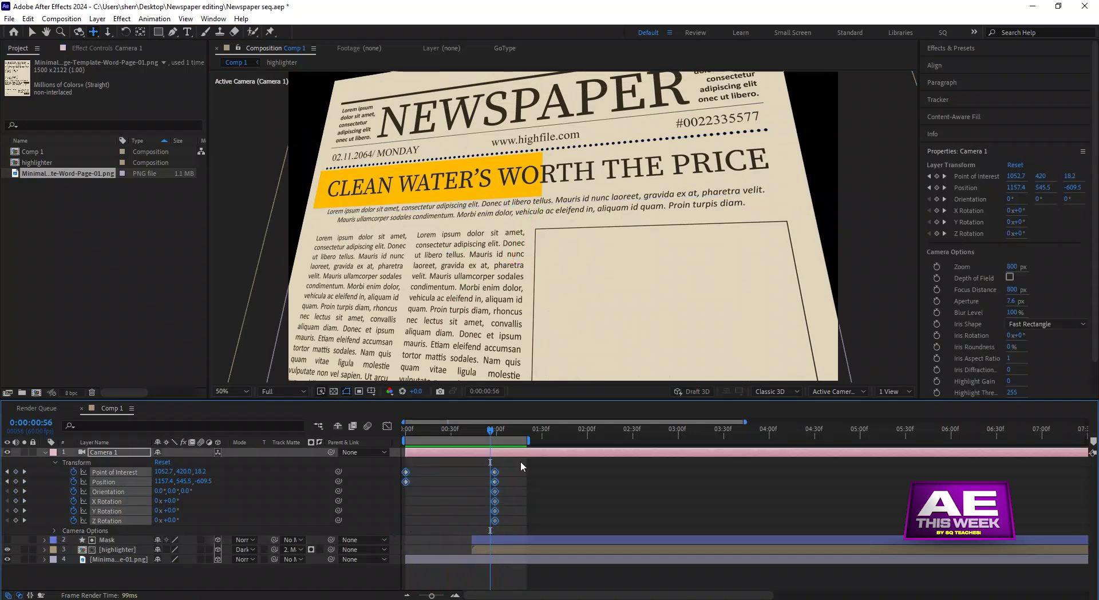
{"action": "left_click", "coordinate": [387, 426]}
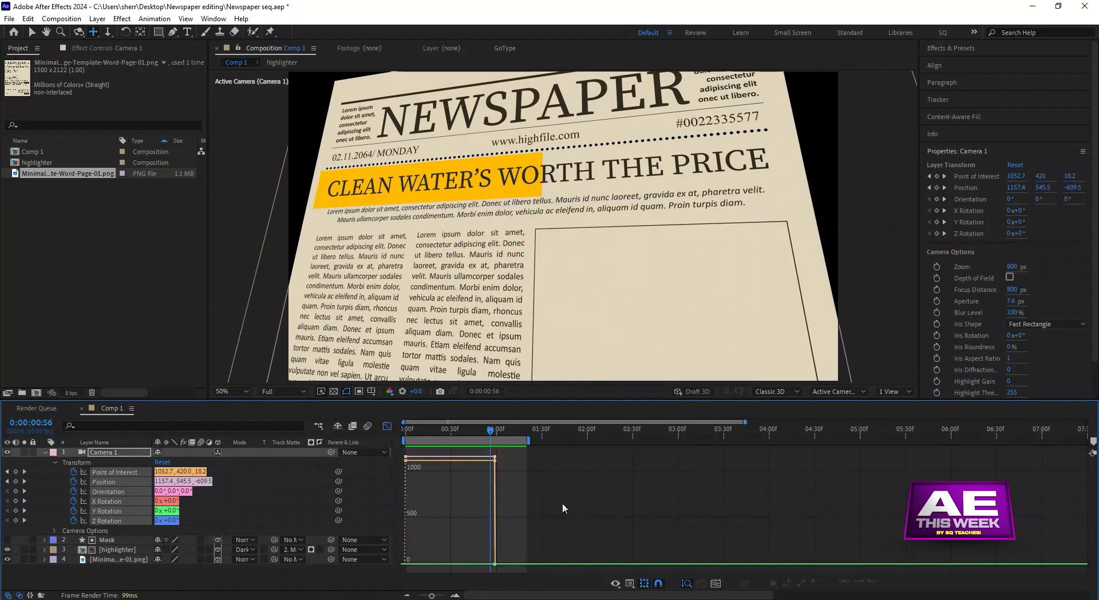
{"action": "left_click_drag", "start_coordinate": [519, 459], "coordinate": [289, 492]}
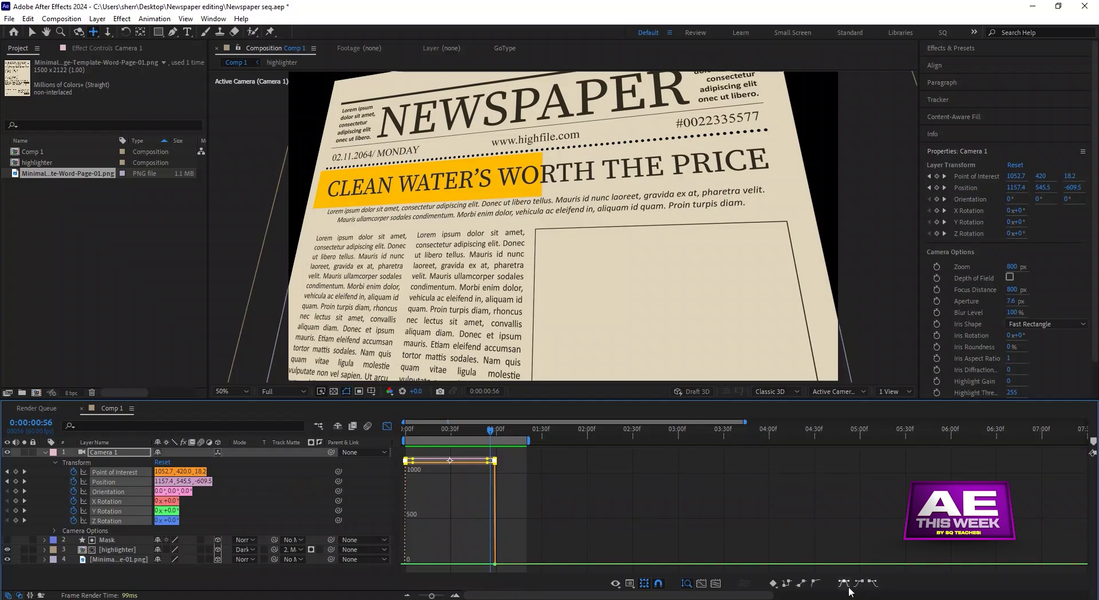
{"action": "left_click", "coordinate": [845, 584]}
{"action": "left_click", "coordinate": [407, 430]}
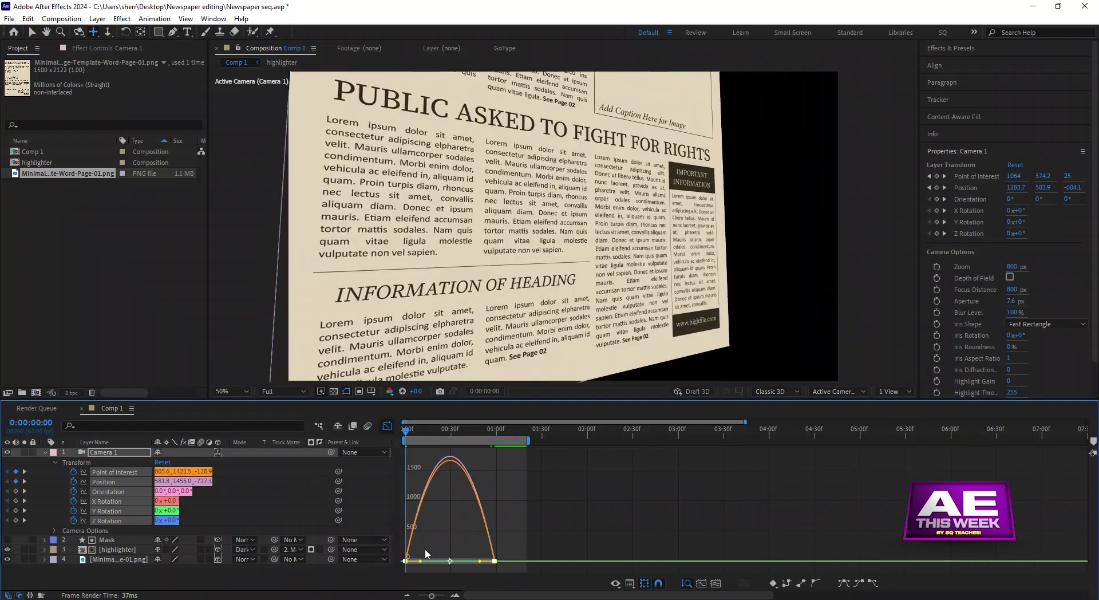
{"action": "left_click_drag", "start_coordinate": [420, 563], "coordinate": [459, 562]}
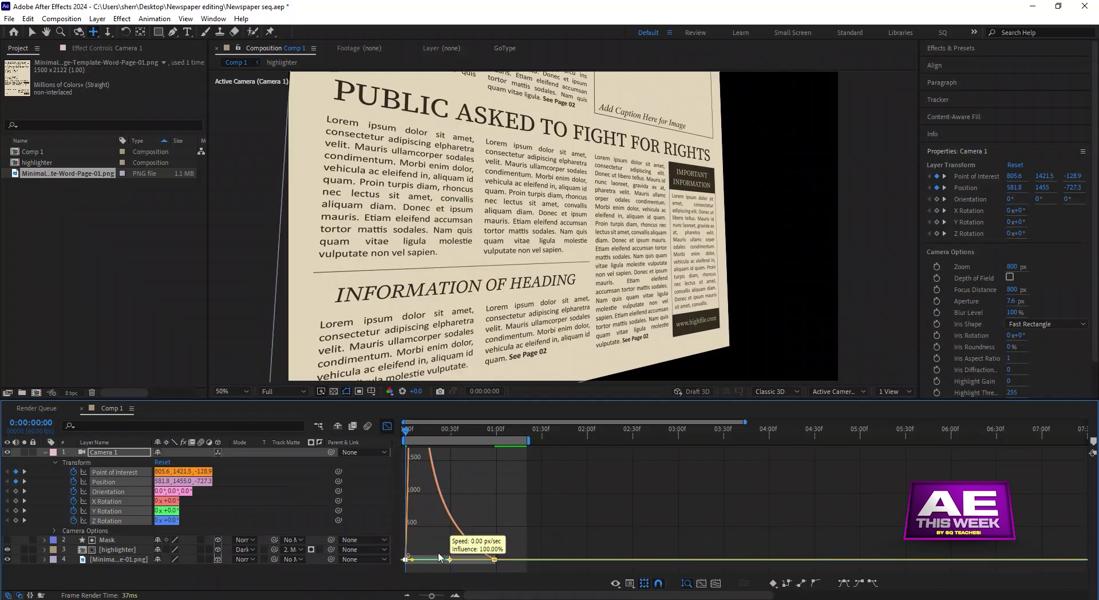
{"action": "left_click", "coordinate": [387, 426]}
{"action": "key", "text": "space"}
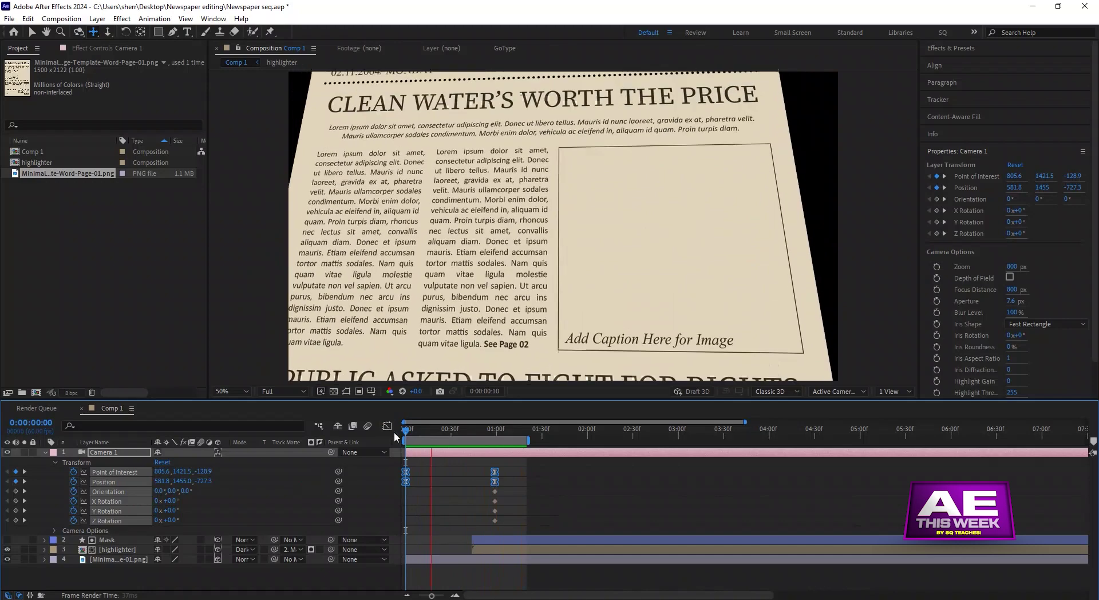
{"action": "left_click", "coordinate": [434, 431]}
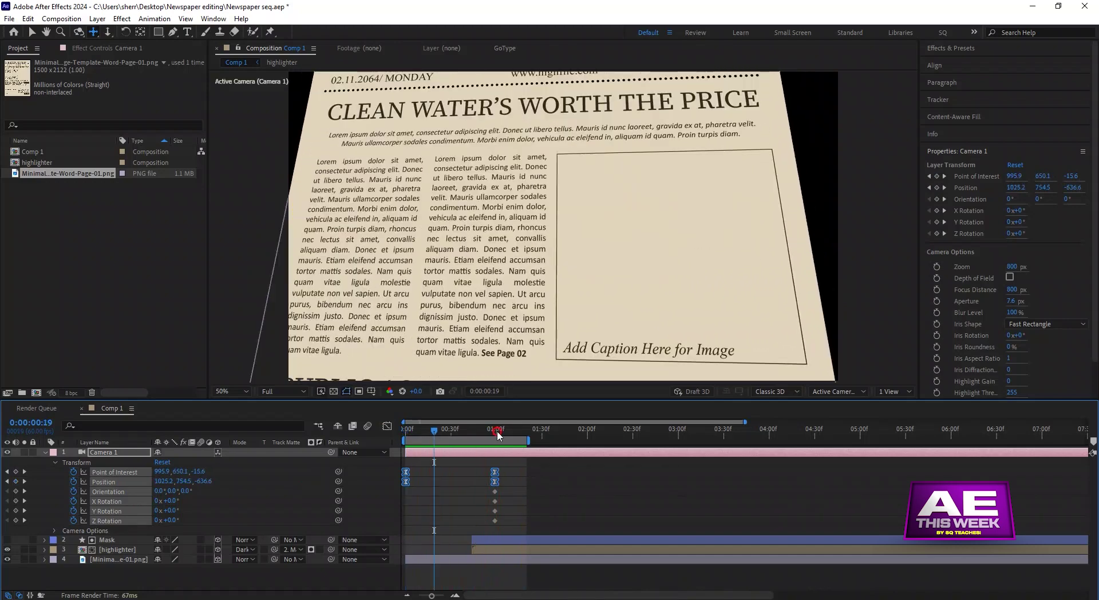
Push the camera's end keyframes from 1:00 to about 1:07 and preview the slower move.
{"action": "left_click", "coordinate": [496, 430]}
{"action": "mouse_move", "coordinate": [527, 460]}
{"action": "left_mouse_down"}
{"action": "mouse_move", "coordinate": [481, 525]}
{"action": "mouse_move", "coordinate": [515, 520]}
{"action": "left_mouse_up"}
{"action": "left_click_drag", "start_coordinate": [528, 439], "coordinate": [547, 439]}
{"action": "key", "text": "space"}
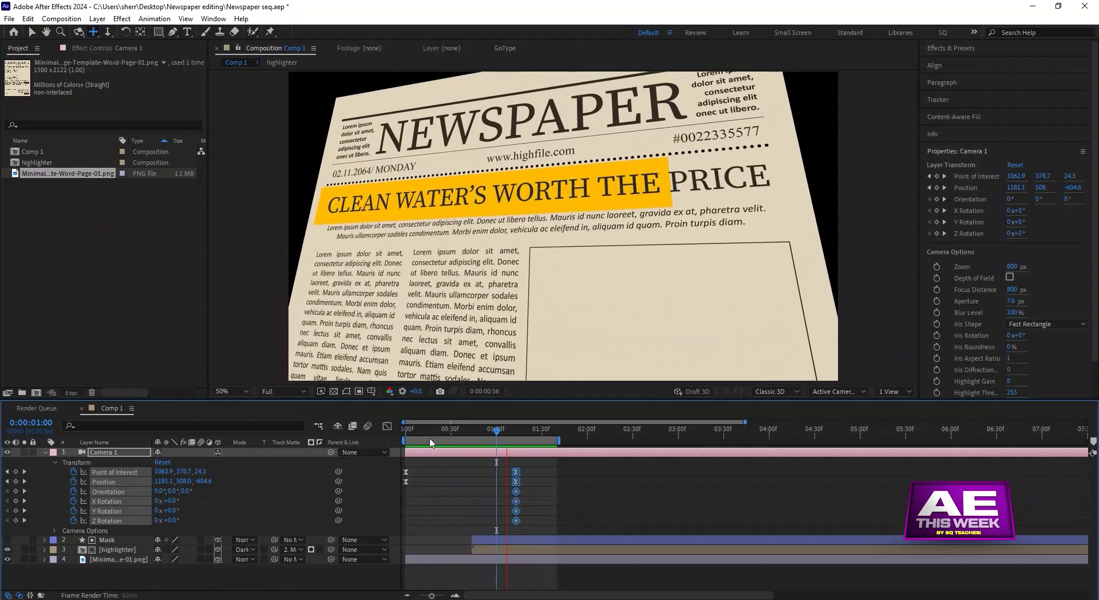
{"action": "left_click", "coordinate": [413, 428]}
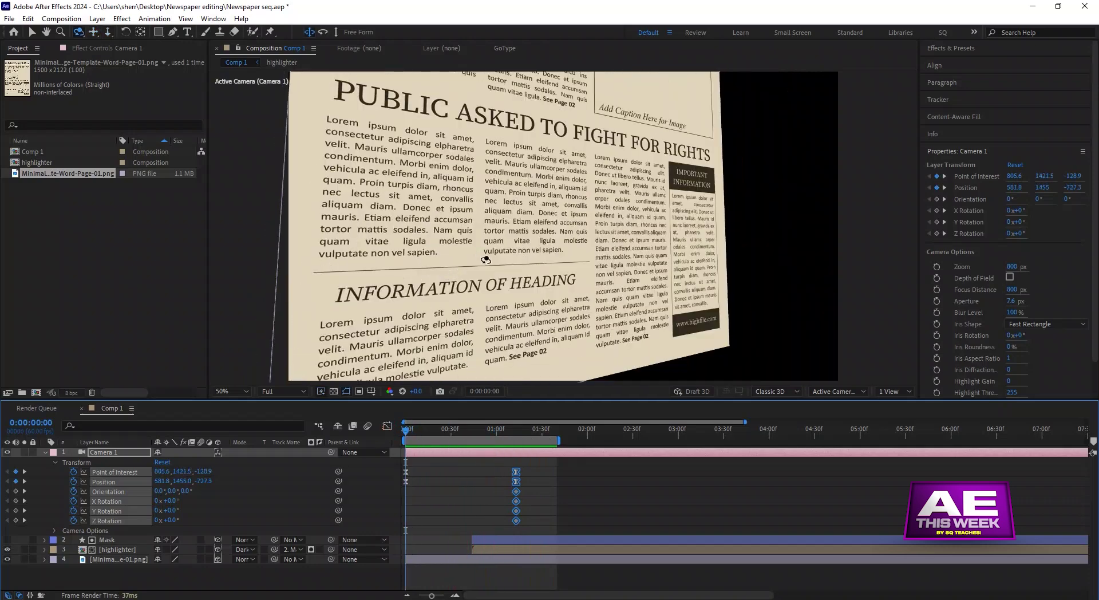
Reframe the 0:00 camera view to Position 695.3, 1515.4, -725.5 and preview the move.
{"action": "left_click_drag", "start_coordinate": [486, 260], "coordinate": [476, 254]}
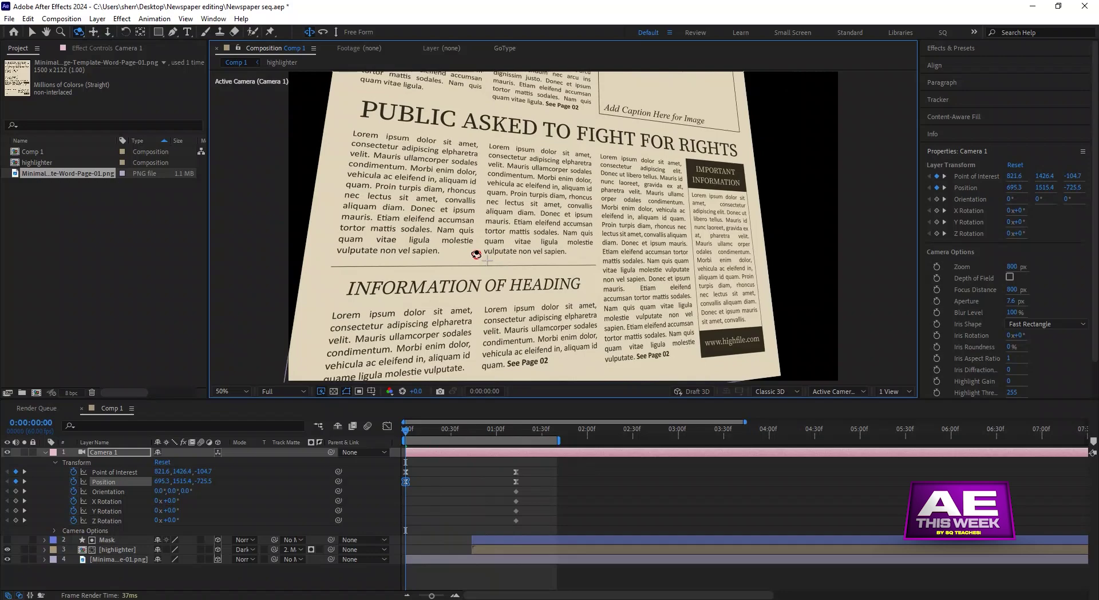
{"action": "key", "text": "space"}
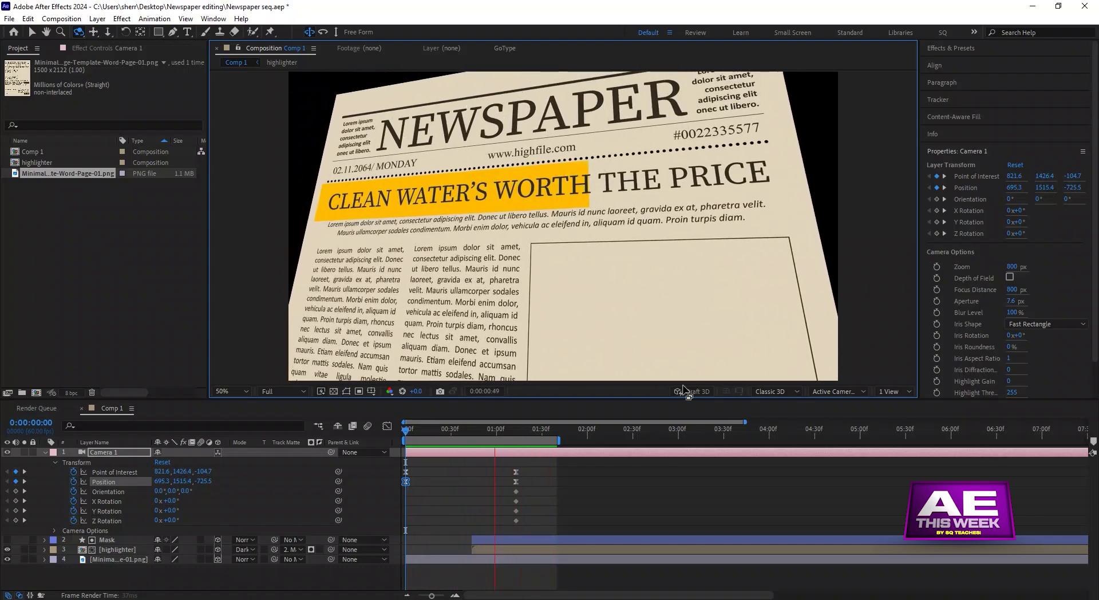
{"action": "left_click", "coordinate": [518, 432]}
{"action": "key", "text": "u"}
{"action": "left_click", "coordinate": [487, 212]}
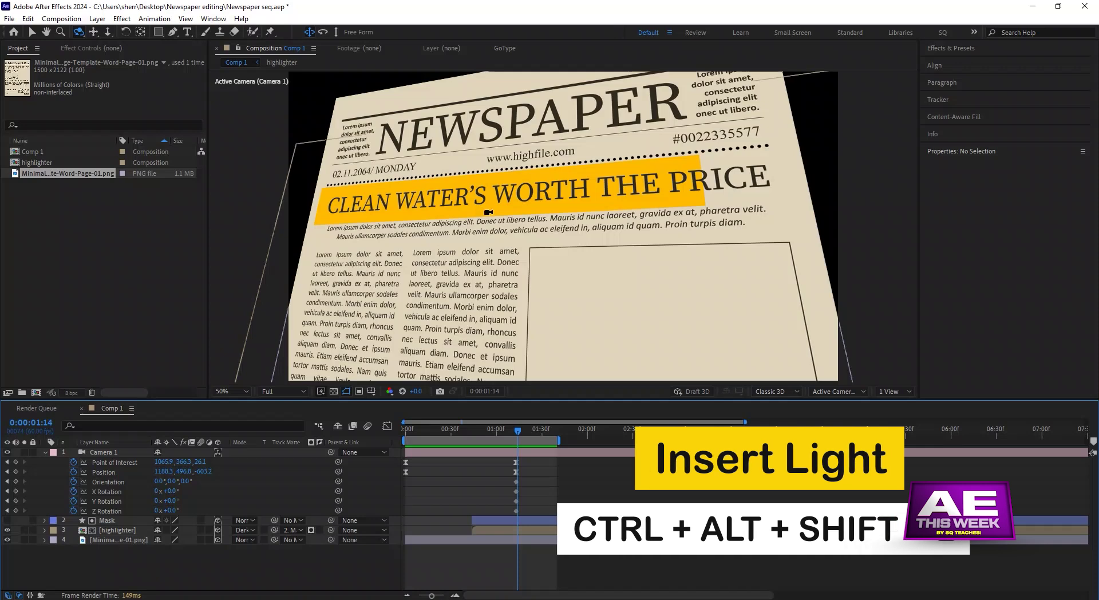
Add a white Point Light 1 and raise its intensity to 115%.
{"action": "key", "text": "ctrl+alt+shift+l"}
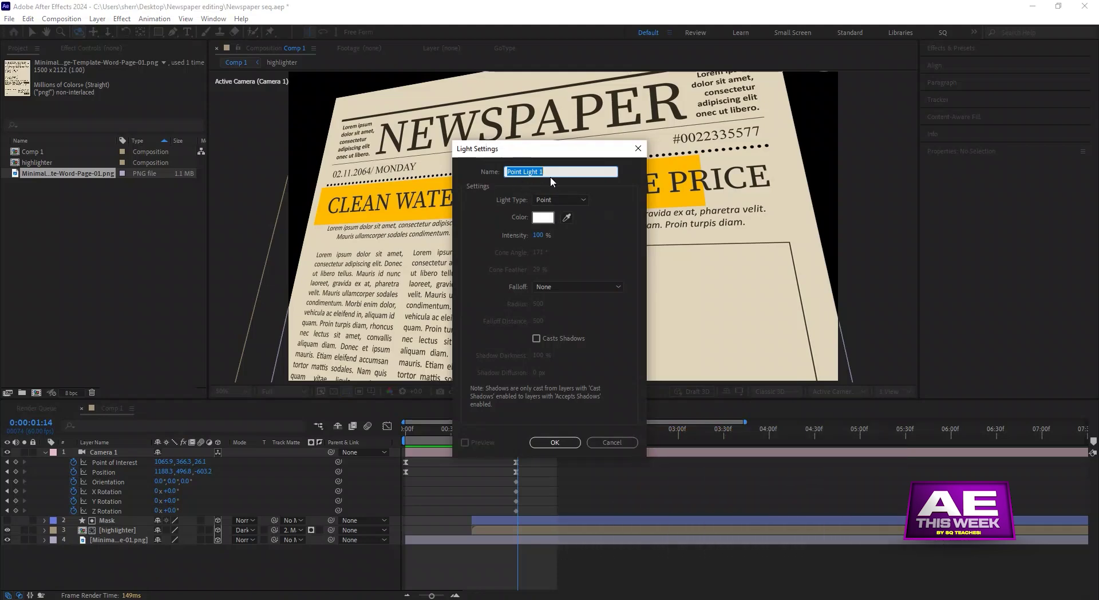
{"action": "left_click", "coordinate": [552, 201]}
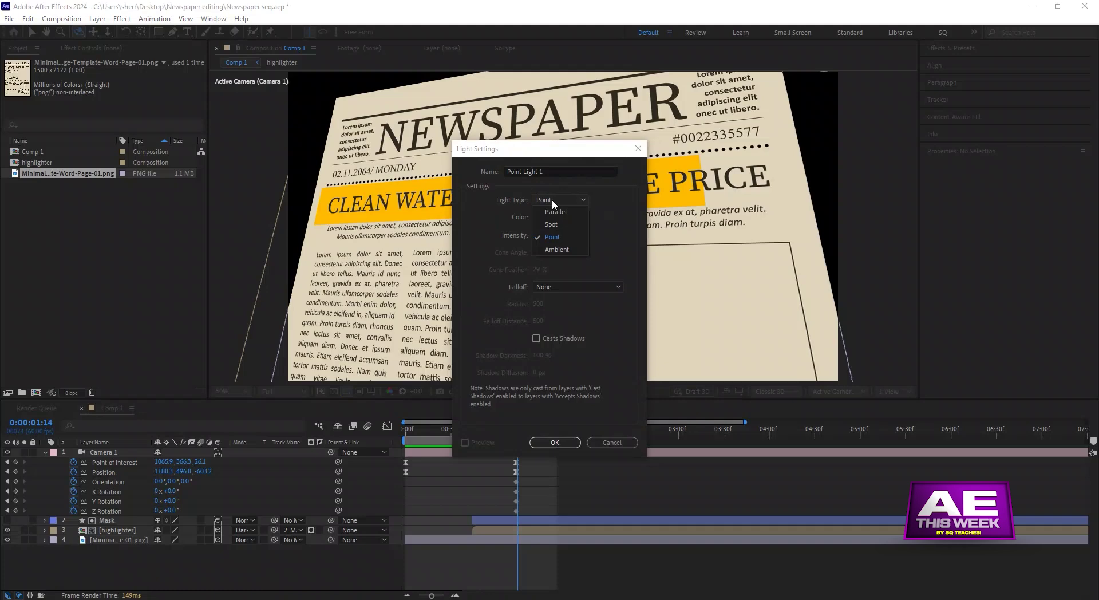
{"action": "left_click", "coordinate": [623, 252]}
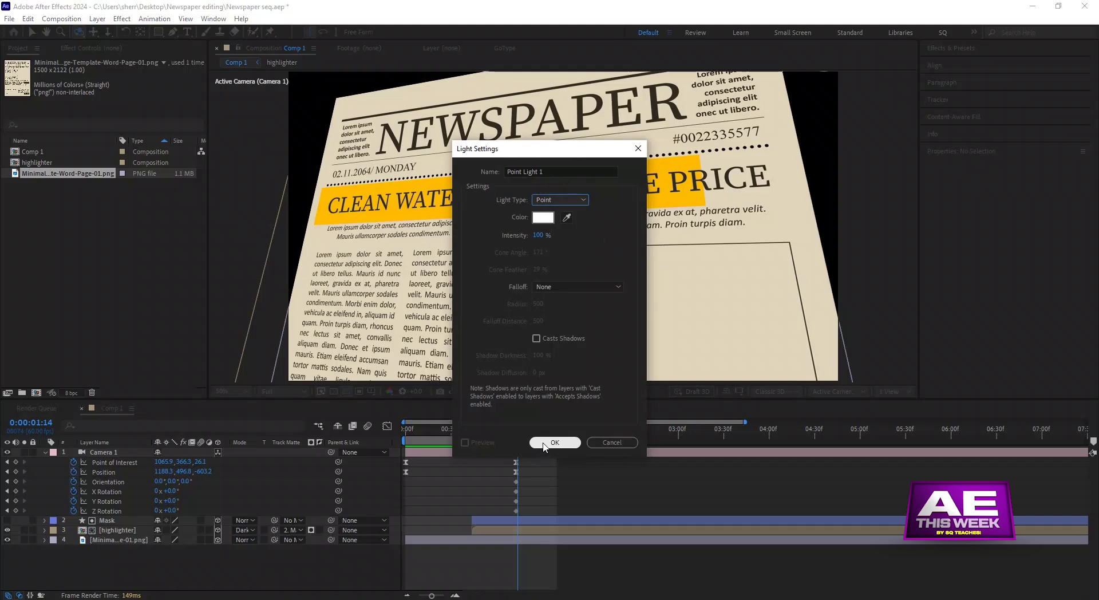
{"action": "left_click", "coordinate": [544, 444]}
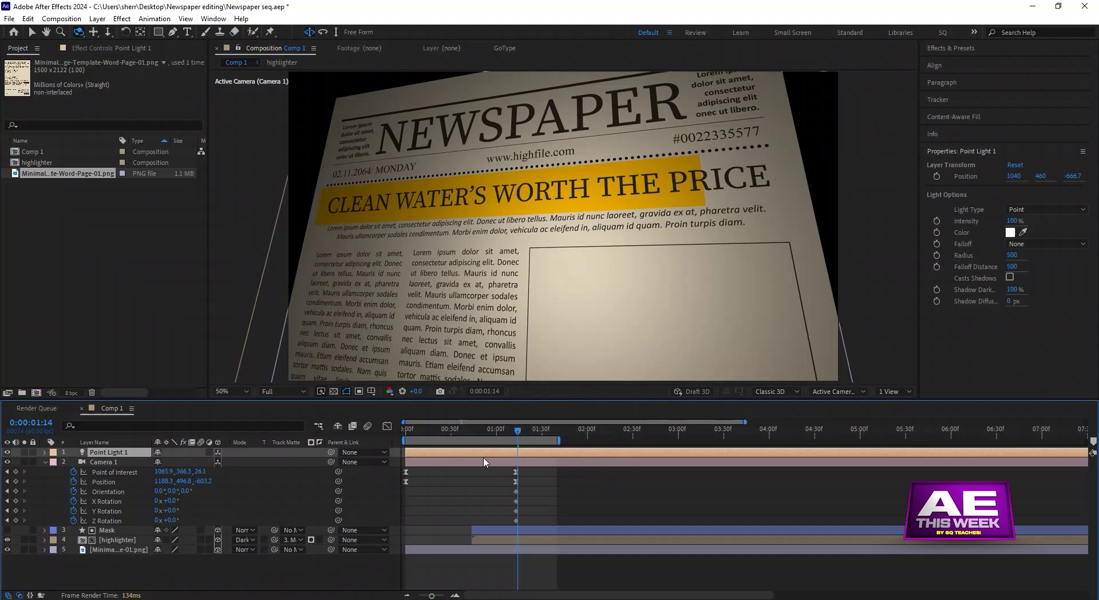
{"action": "double_click", "coordinate": [96, 453]}
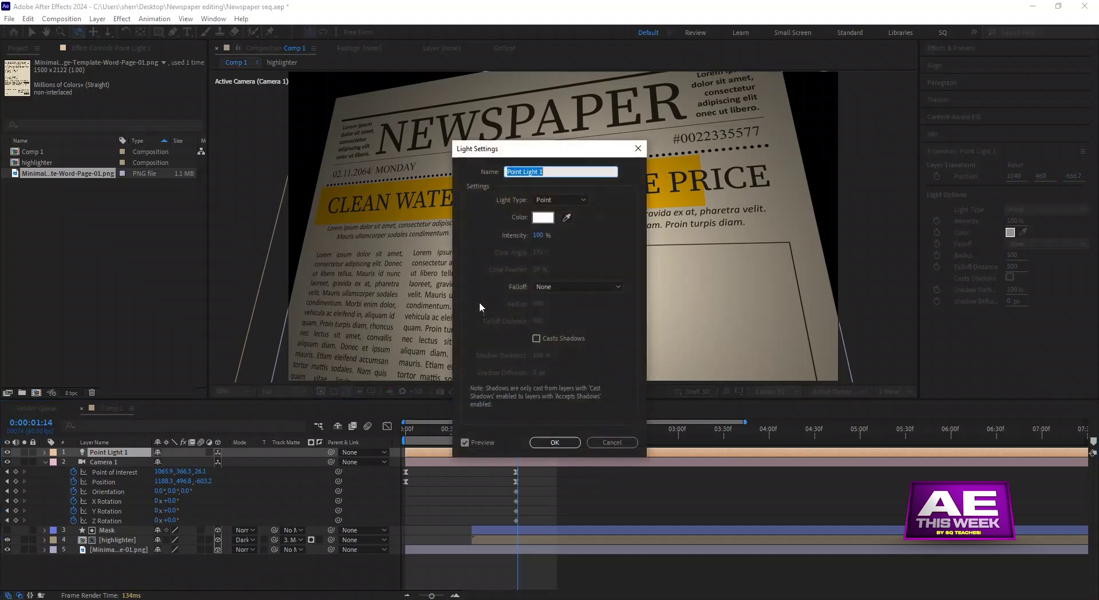
{"action": "left_click_drag", "start_coordinate": [537, 239], "coordinate": [555, 236]}
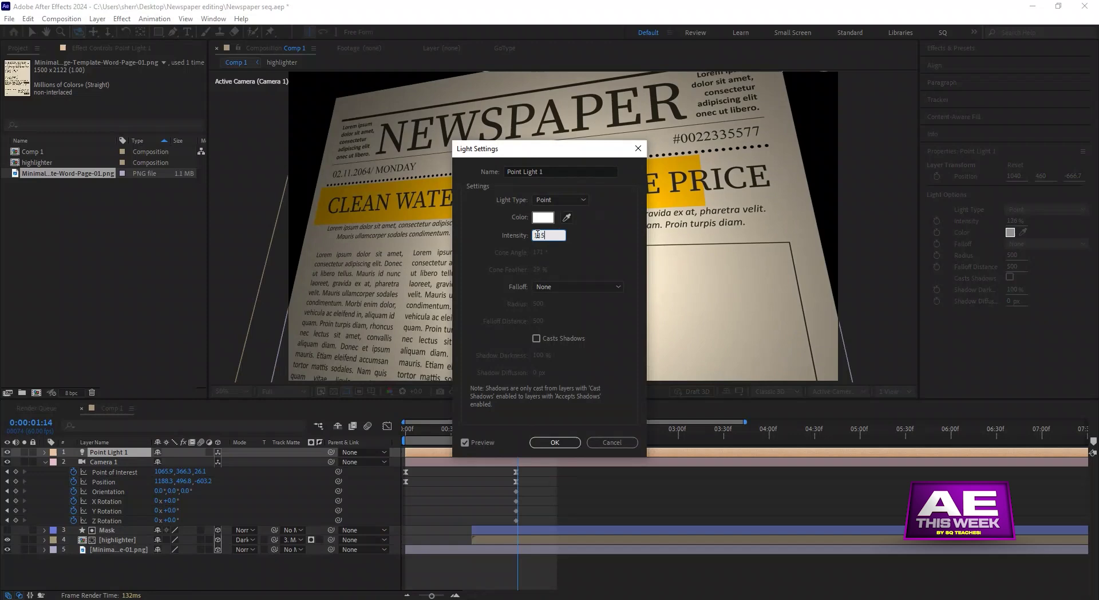
{"action": "key", "text": "Return"}
{"action": "left_click_drag", "start_coordinate": [436, 433], "coordinate": [361, 445]}
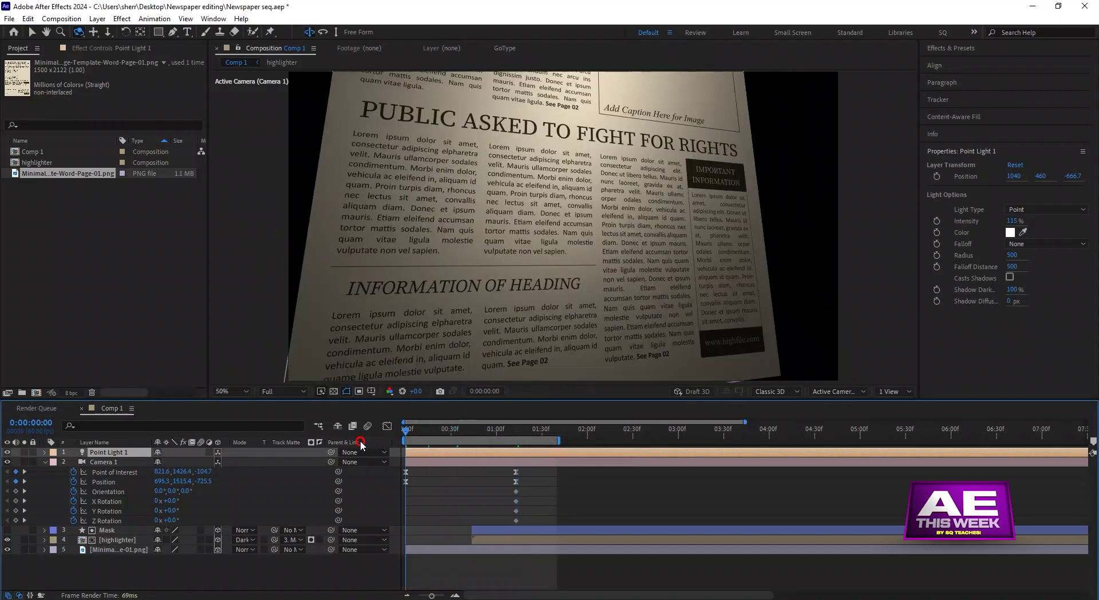
Extend the work area to 4 seconds and go to 0:00:03:02, where the headline is fully highlighted.
{"action": "key", "text": "space"}
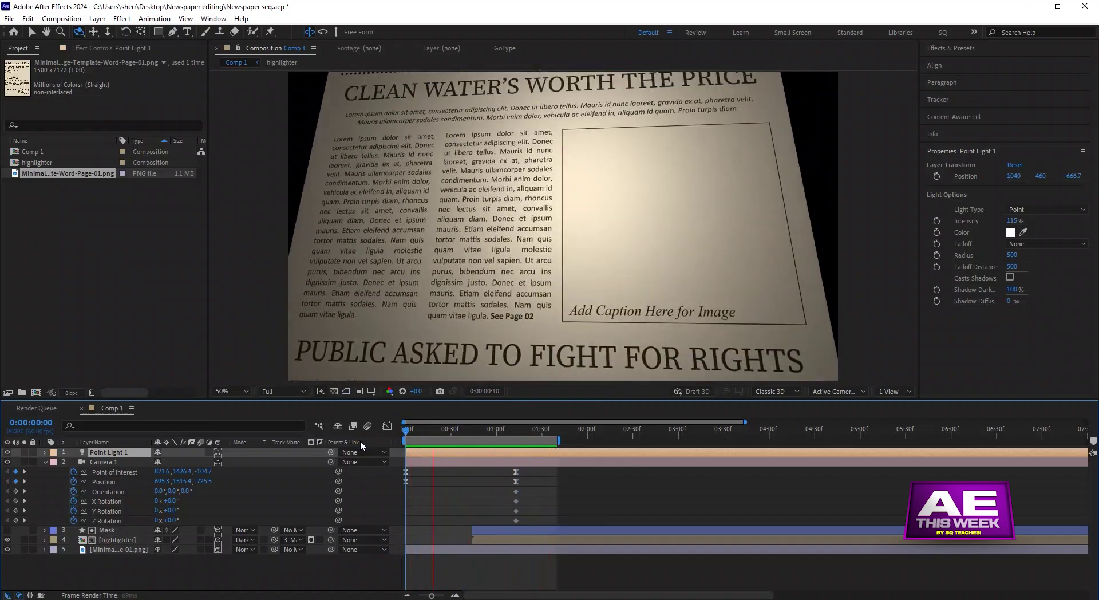
{"action": "left_click", "coordinate": [510, 429]}
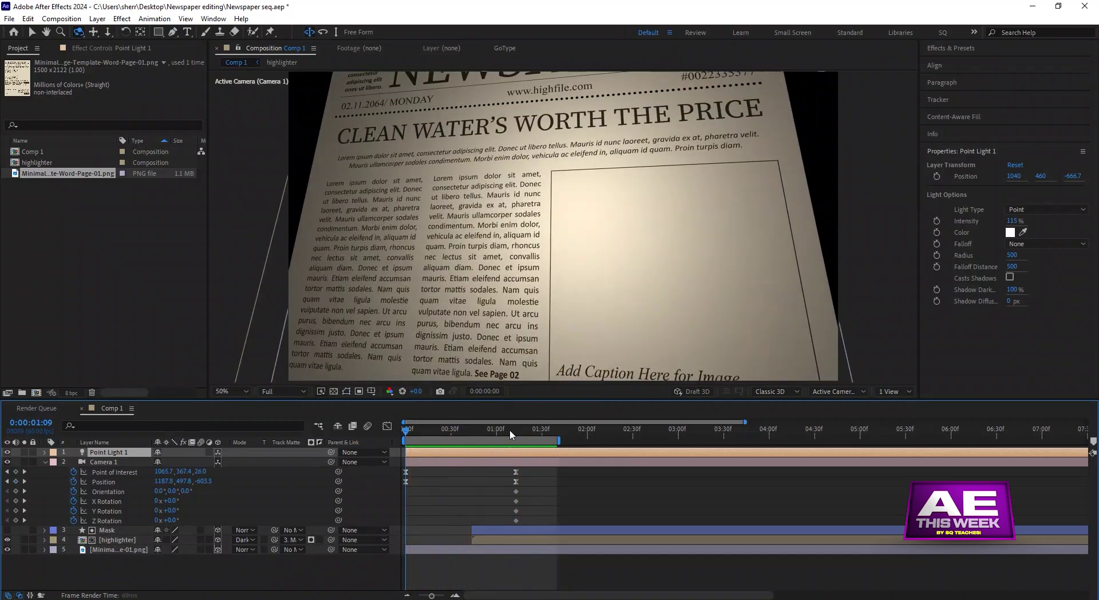
{"action": "left_click_drag", "start_coordinate": [559, 439], "coordinate": [764, 439]}
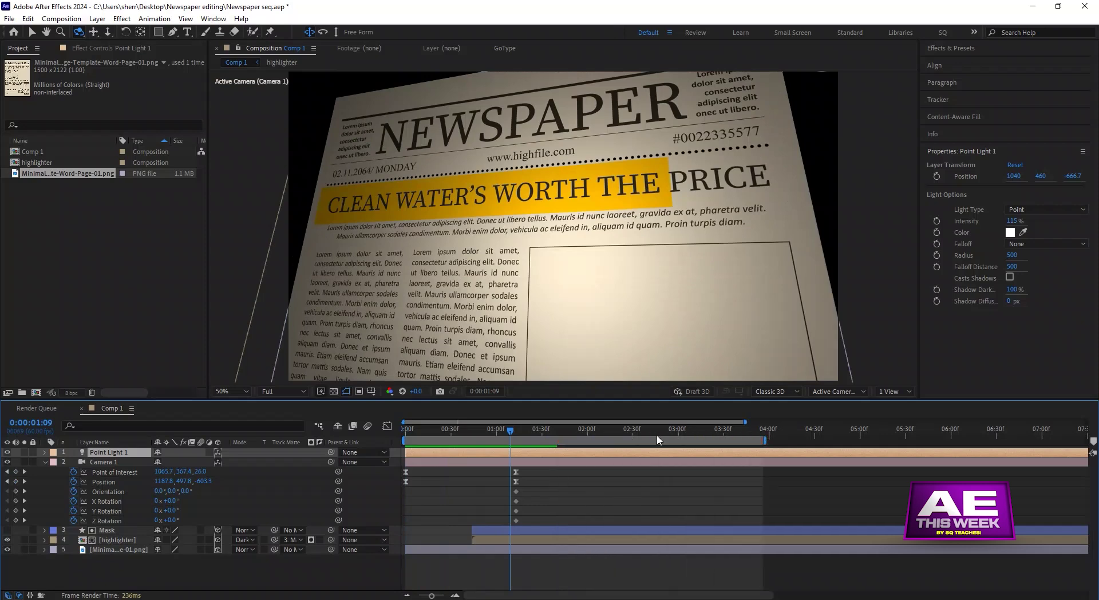
{"action": "left_click_drag", "start_coordinate": [651, 429], "coordinate": [682, 429]}
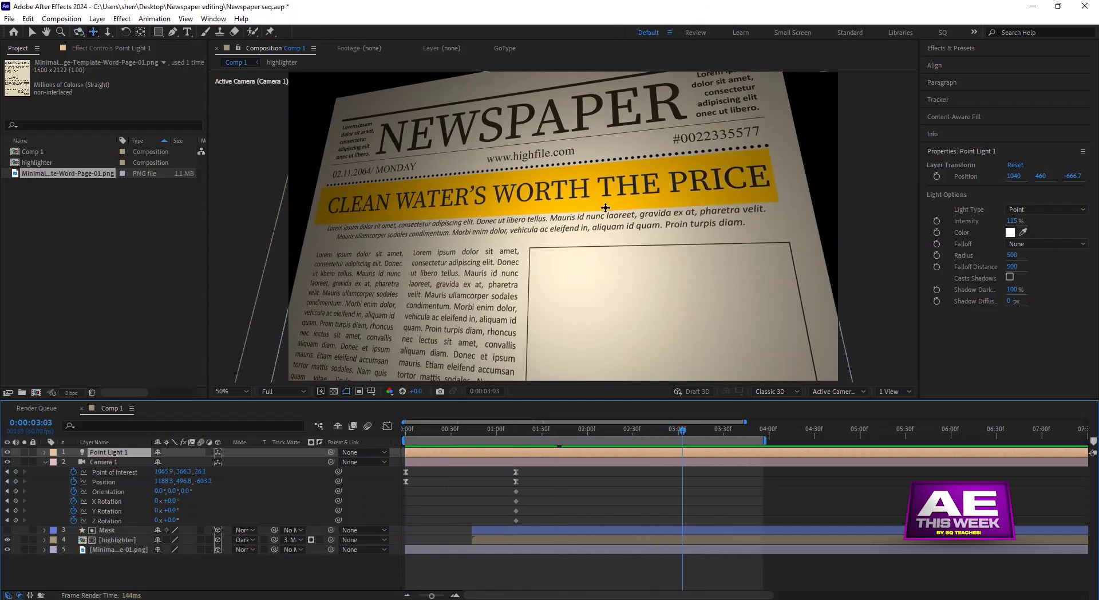
{"action": "key", "text": "c"}
{"action": "left_click_drag", "start_coordinate": [604, 203], "coordinate": [614, 186]}
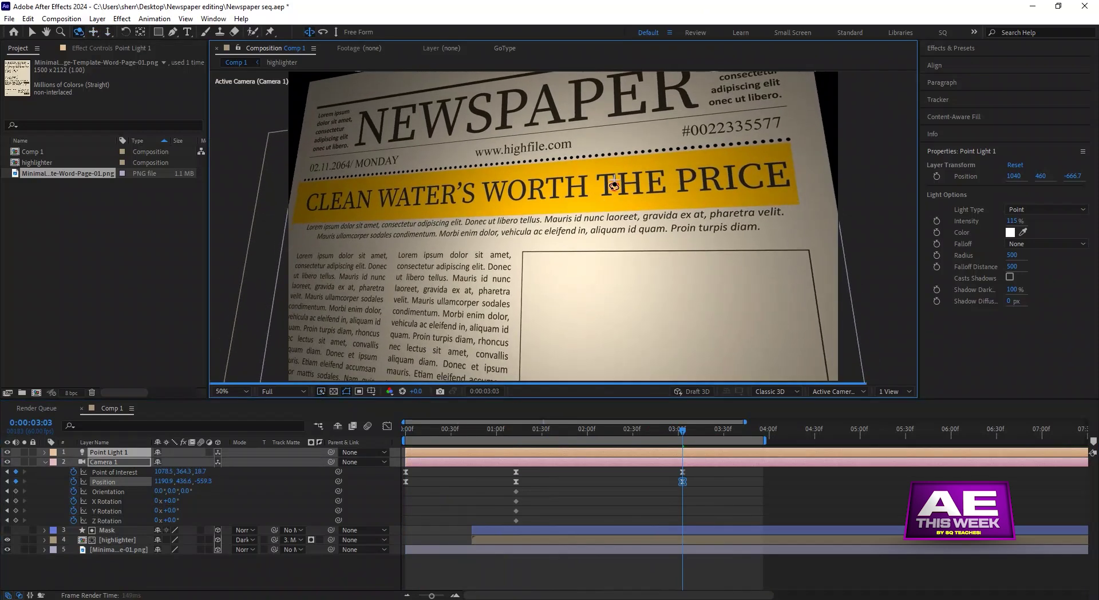
At 3:03, pan and dolly Camera 1 to Position 1096.9, 328.4, -541.0, filling the frame with the headline.
{"action": "key", "text": "c"}
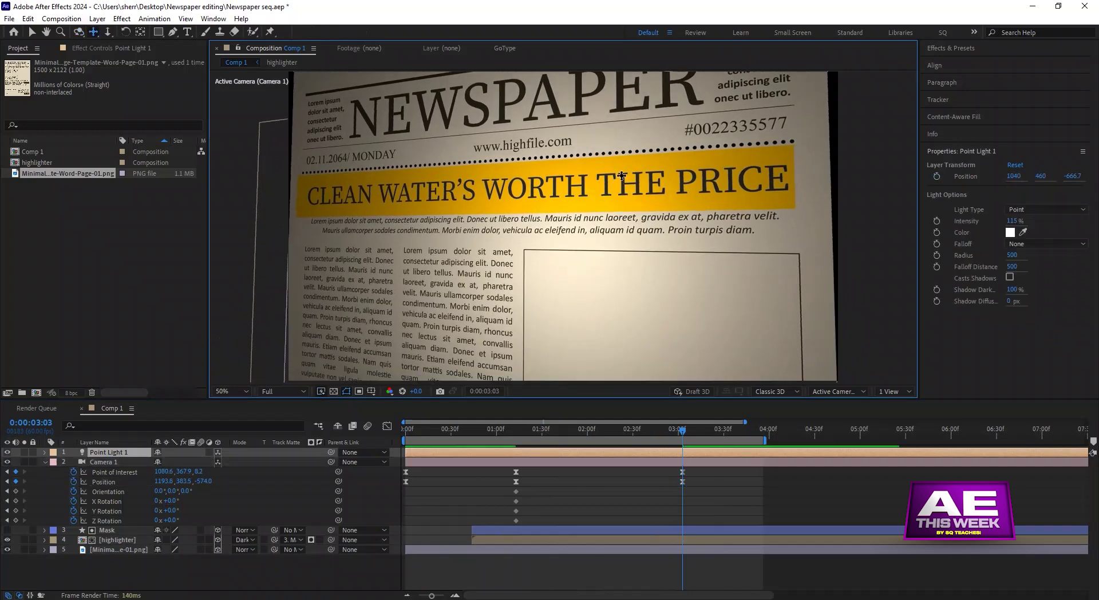
{"action": "left_click_drag", "start_coordinate": [613, 186], "coordinate": [619, 205]}
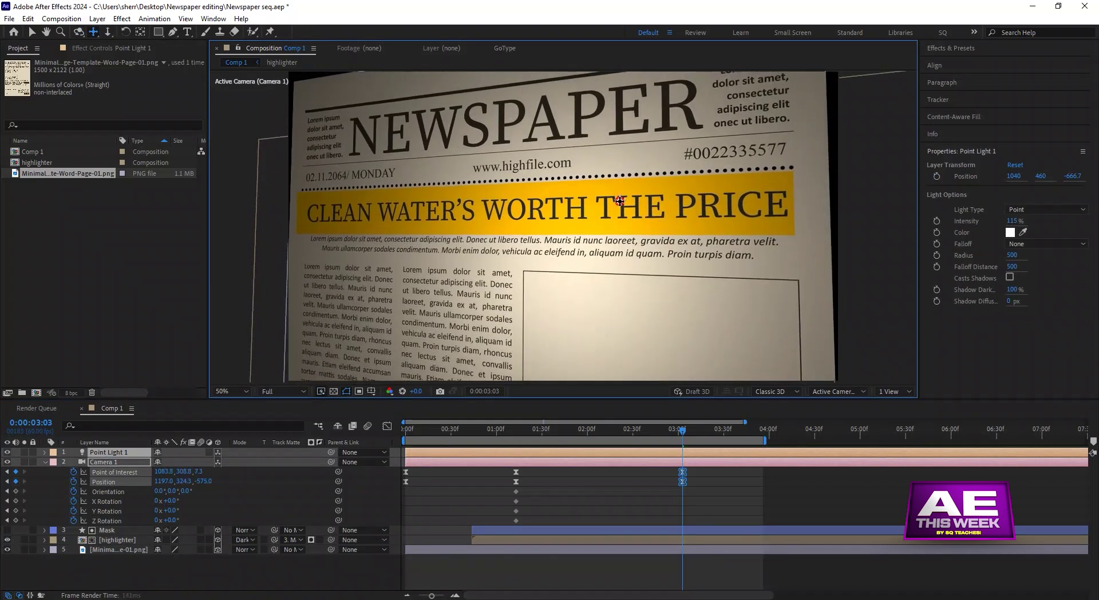
{"action": "key", "text": "space"}
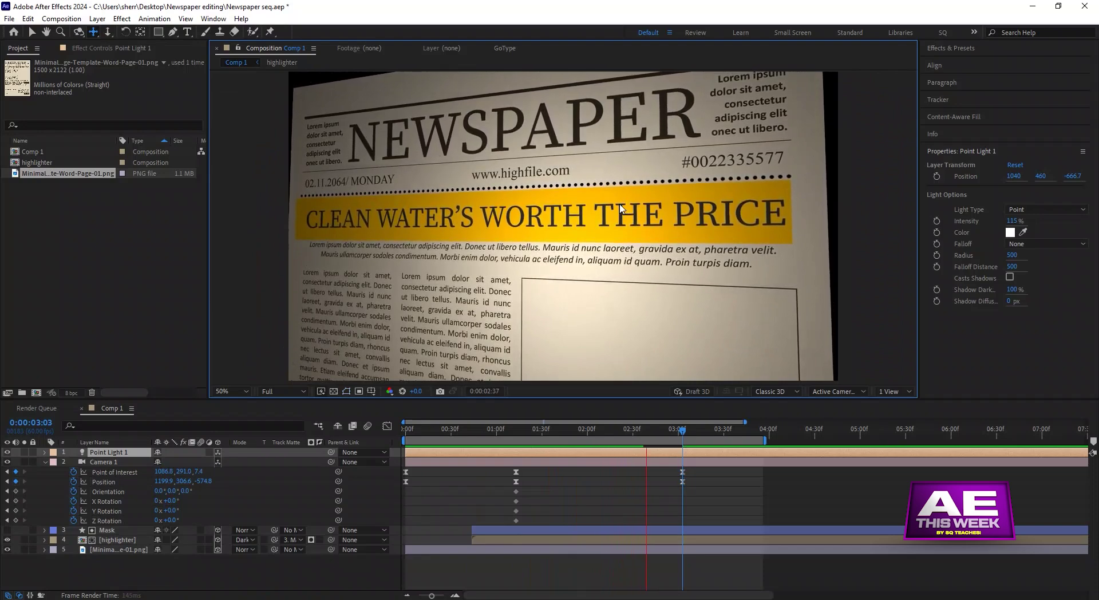
{"action": "key", "text": "space"}
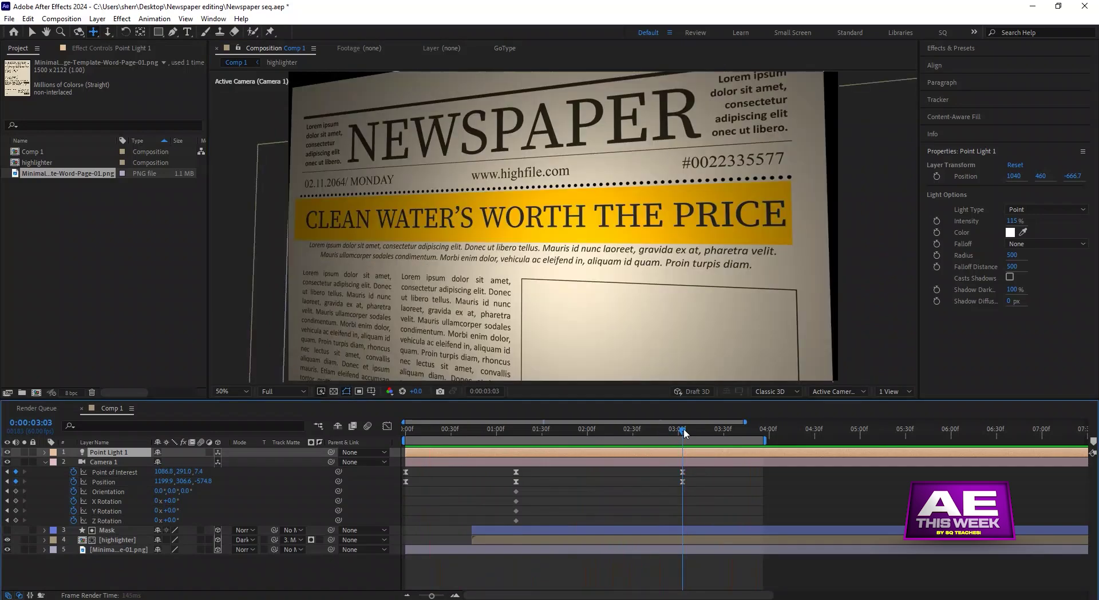
{"action": "key", "text": "c"}
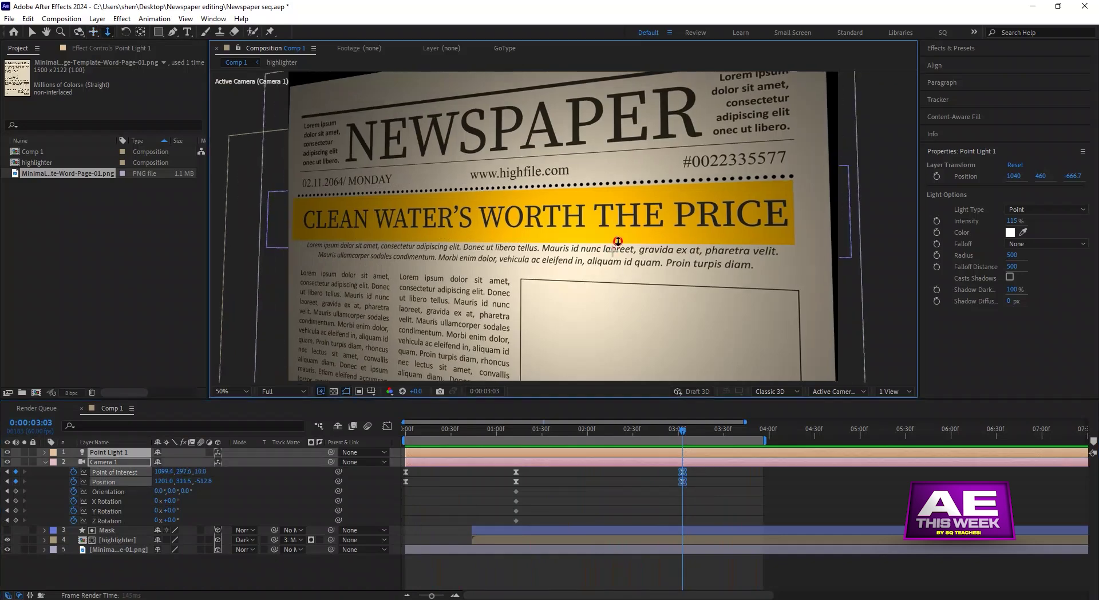
{"action": "left_click_drag", "start_coordinate": [612, 252], "coordinate": [588, 228]}
{"action": "key", "text": "c"}
{"action": "key", "text": "c"}
{"action": "key", "text": "space"}
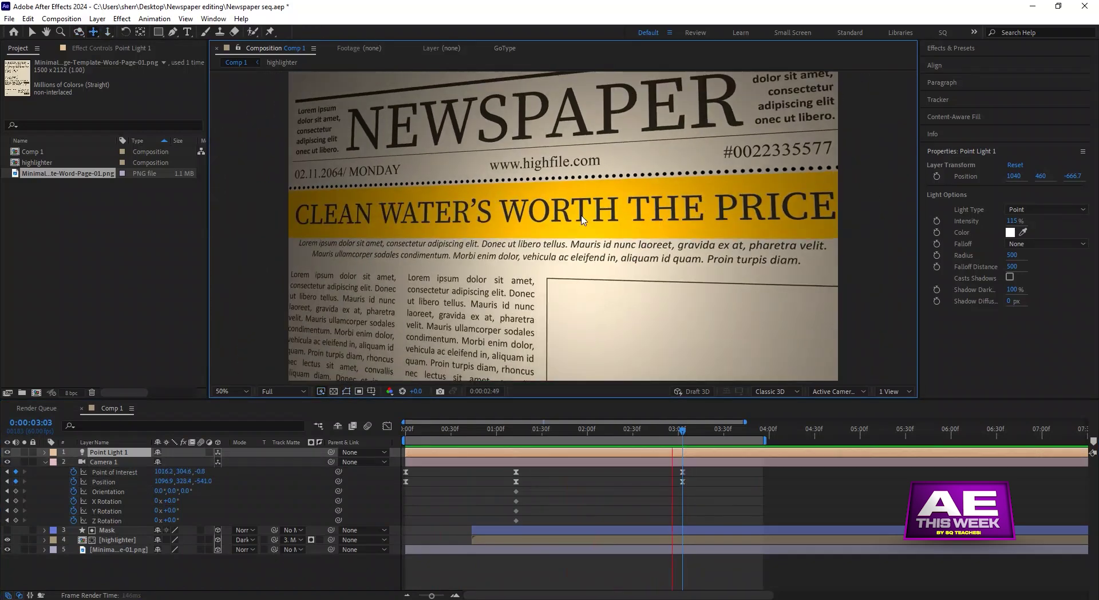
{"action": "key", "text": "space"}
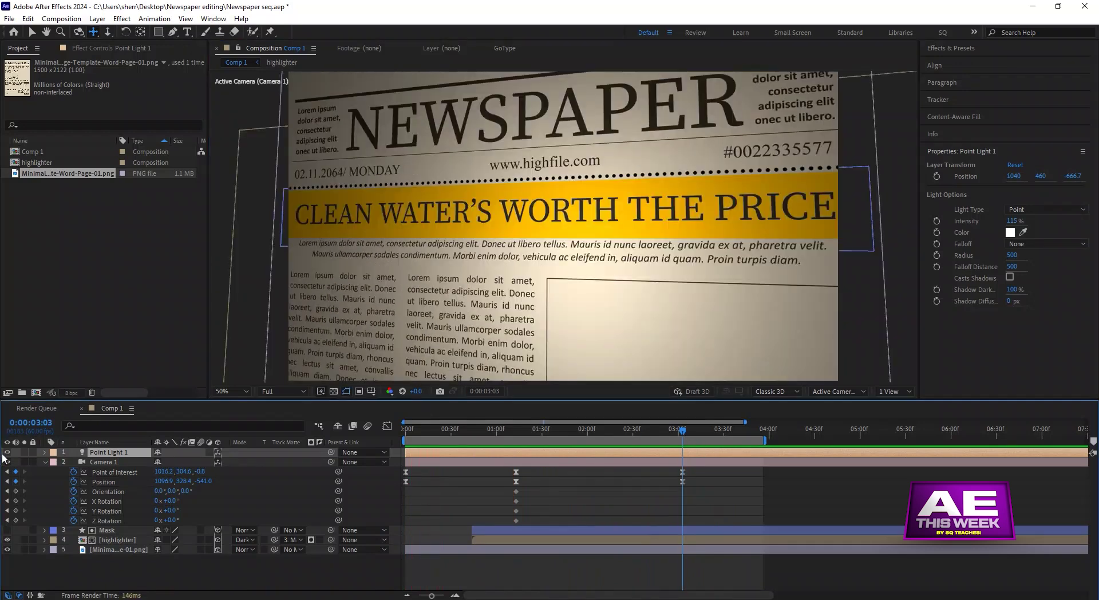
{"action": "left_click", "coordinate": [45, 462]}
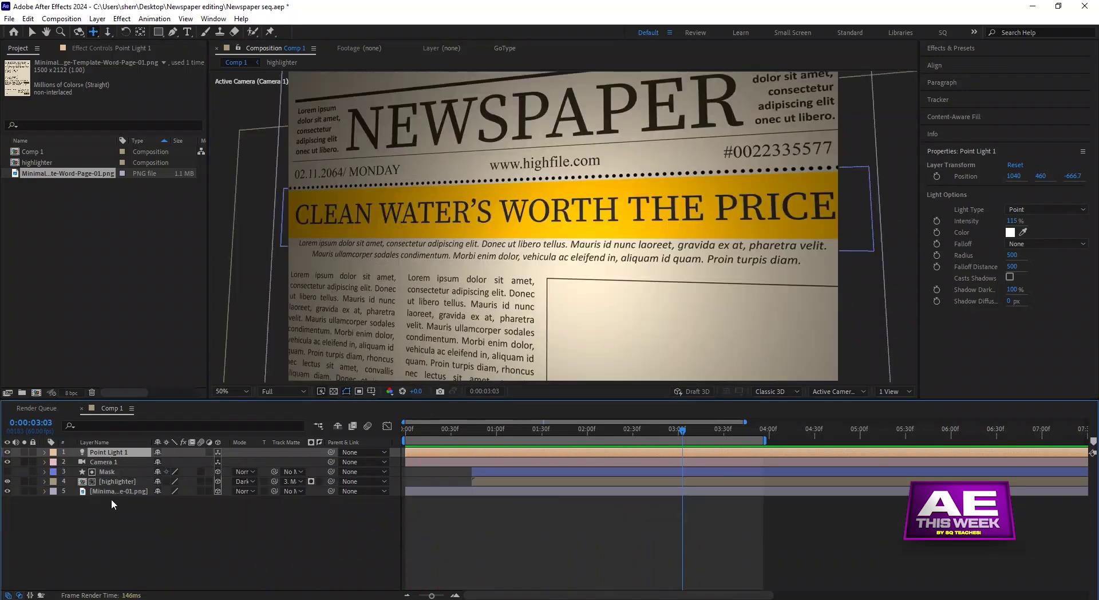
Pre-compose all five layers into a new composition named Newspaper animation.
{"action": "key", "text": "ctrl+a"}
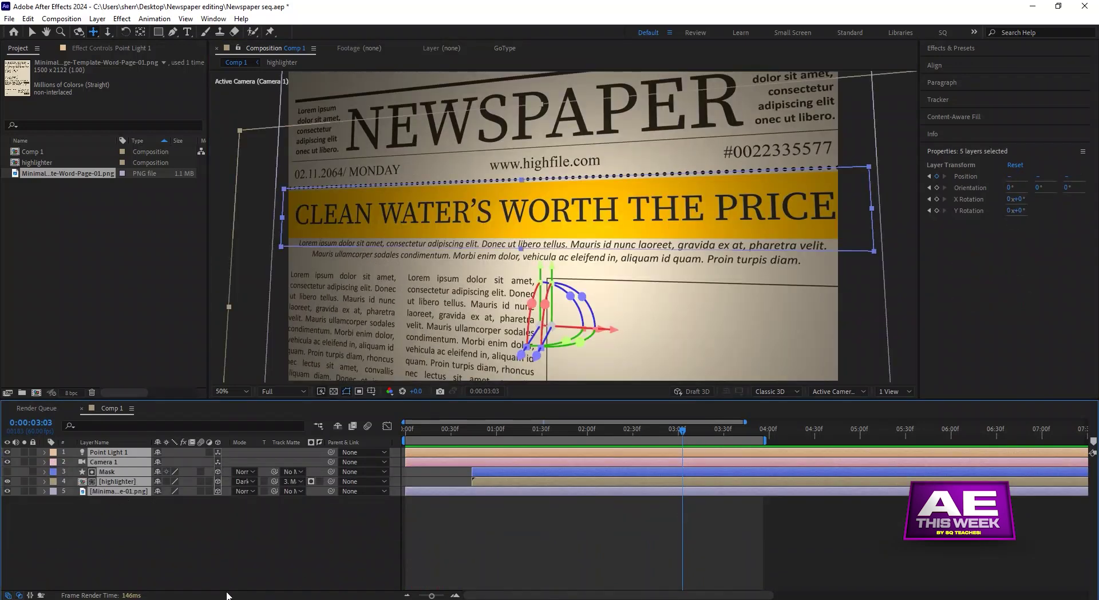
{"action": "key", "text": "ctrl+shift+c"}
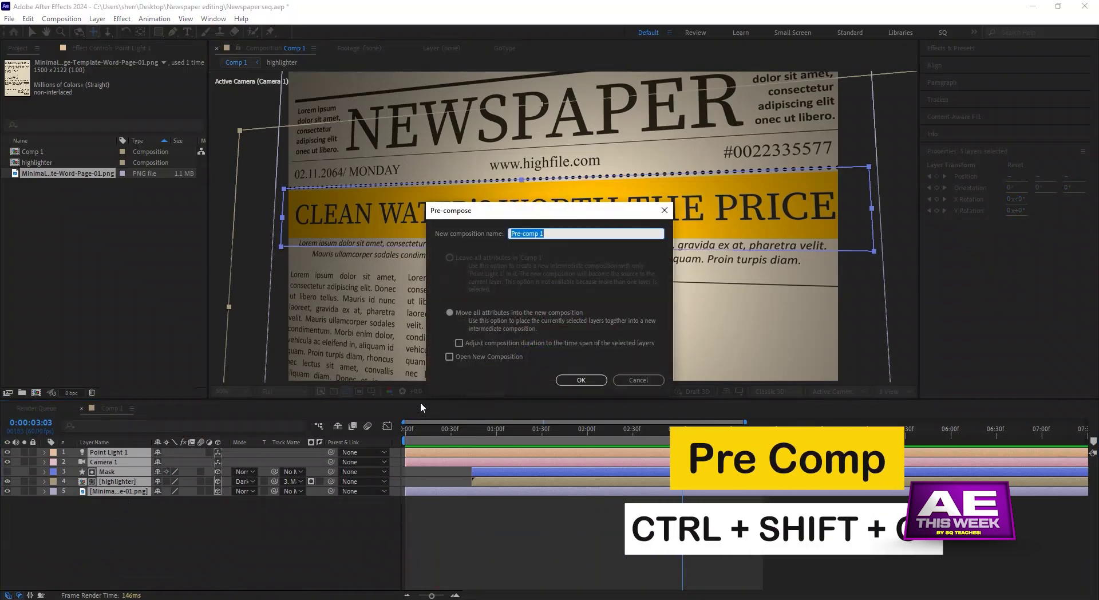
{"action": "type", "text": "Newspap"}
{"action": "type", "text": "er ani"}
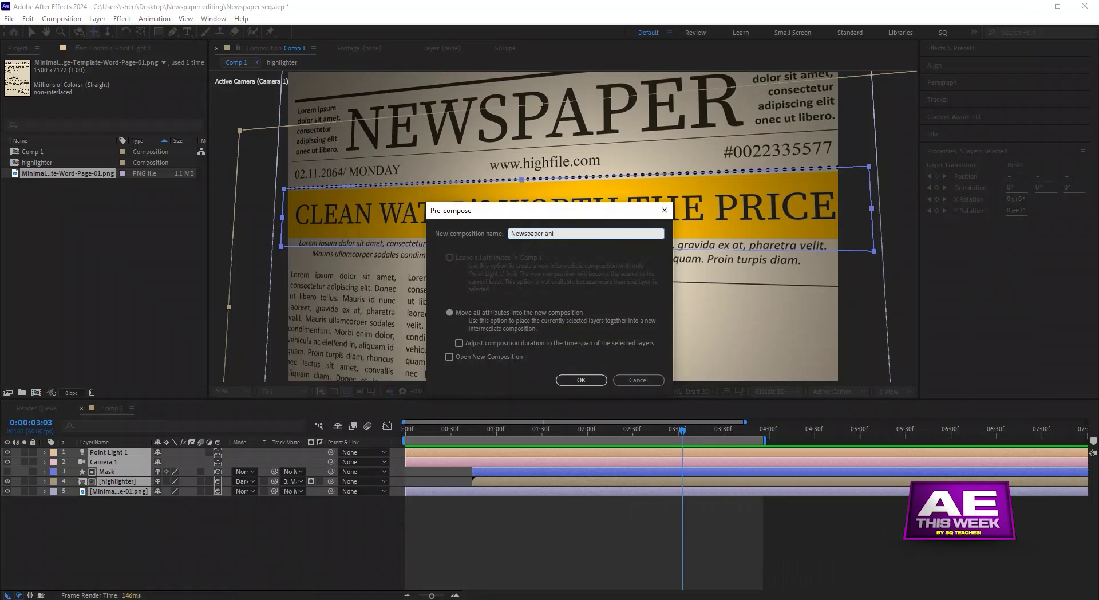
{"action": "key", "text": "Return"}
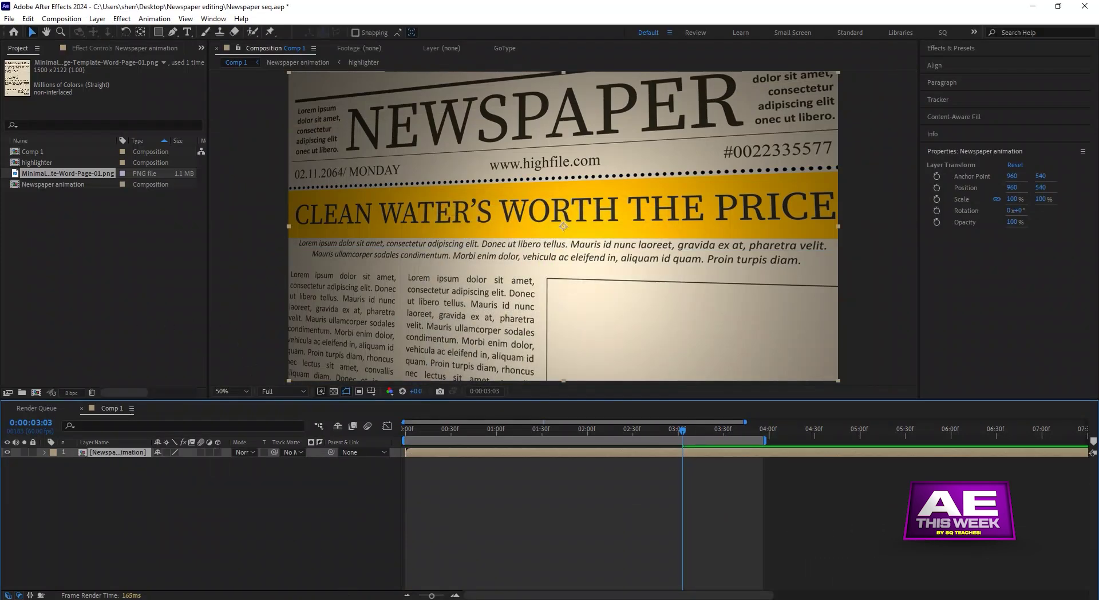
{"action": "left_click_drag", "start_coordinate": [1098, 269], "coordinate": [909, 266]}
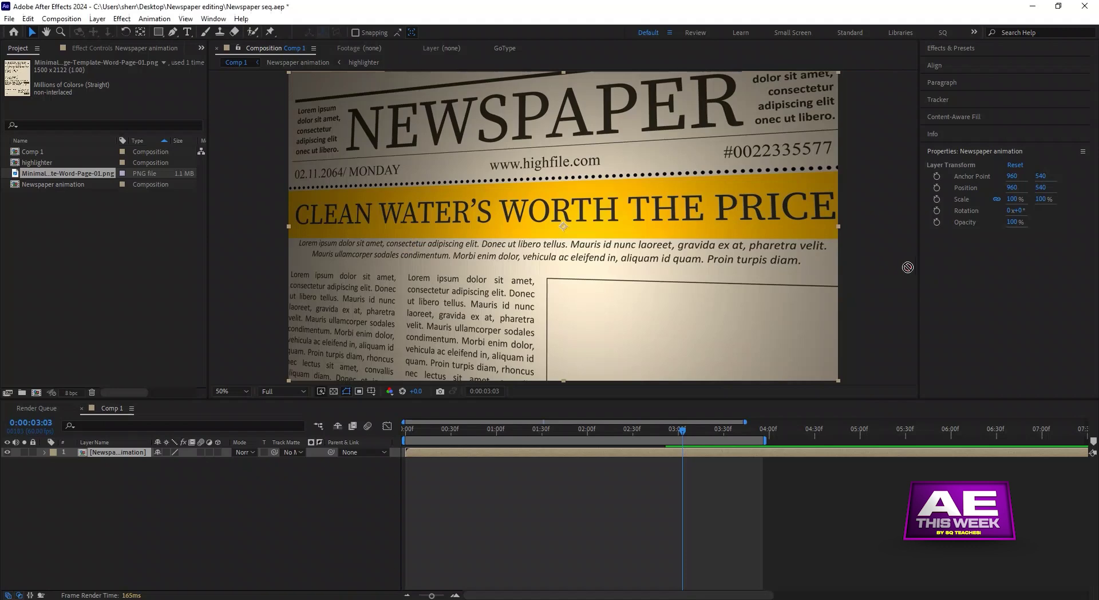
Import 212831.mp4 as Comp 1's top layer in Screen mode and preview from the start.
{"action": "left_click_drag", "start_coordinate": [910, 266], "coordinate": [203, 271]}
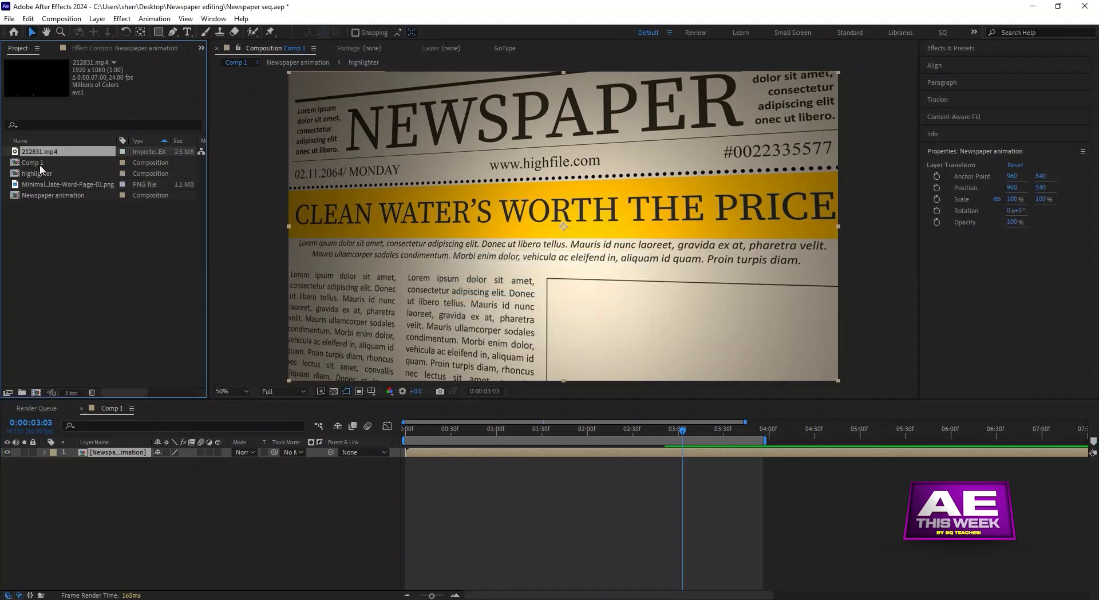
{"action": "left_click_drag", "start_coordinate": [50, 154], "coordinate": [563, 216]}
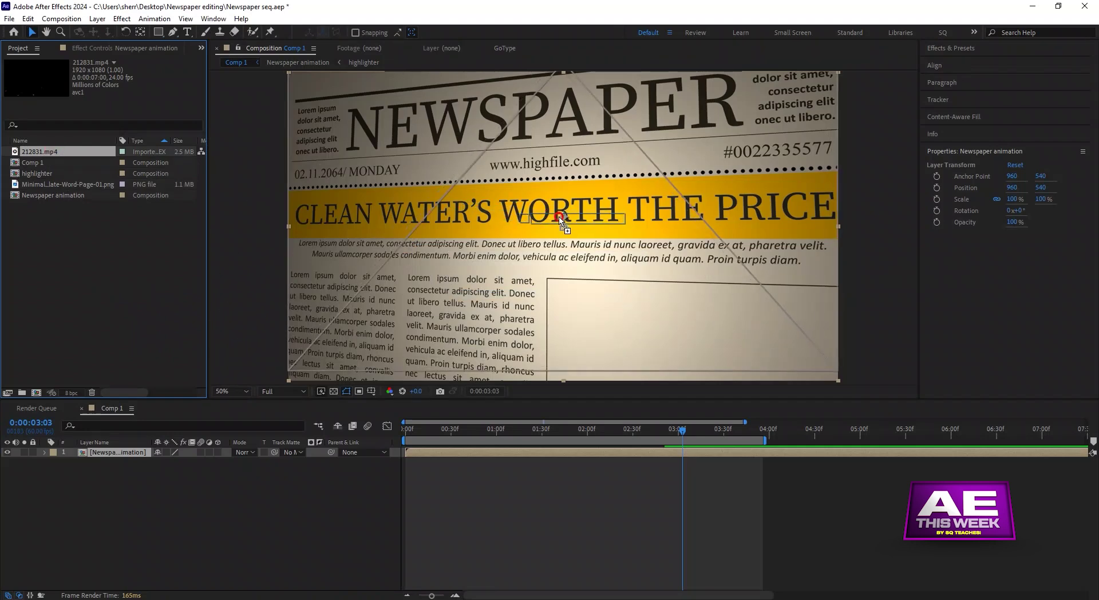
{"action": "left_click", "coordinate": [245, 452]}
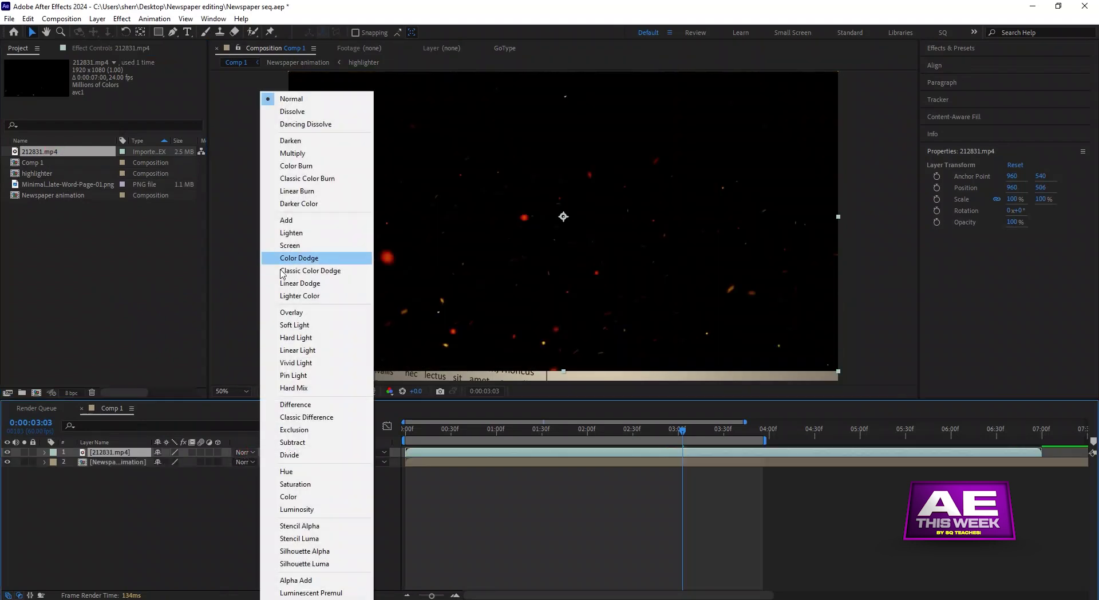
{"action": "left_click", "coordinate": [294, 312]}
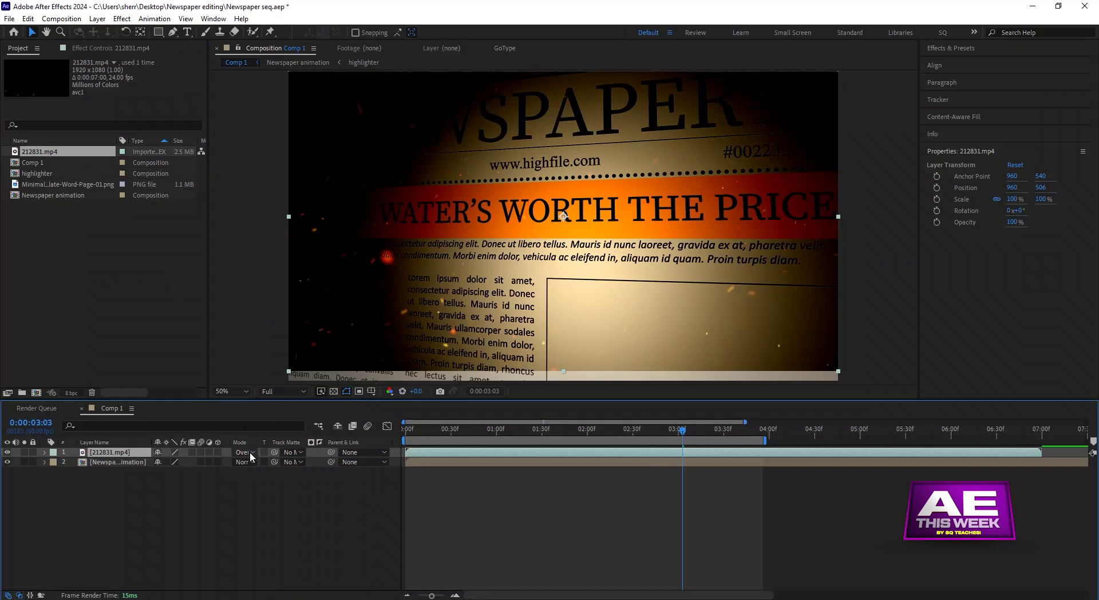
{"action": "left_click", "coordinate": [245, 452]}
{"action": "left_click", "coordinate": [289, 246]}
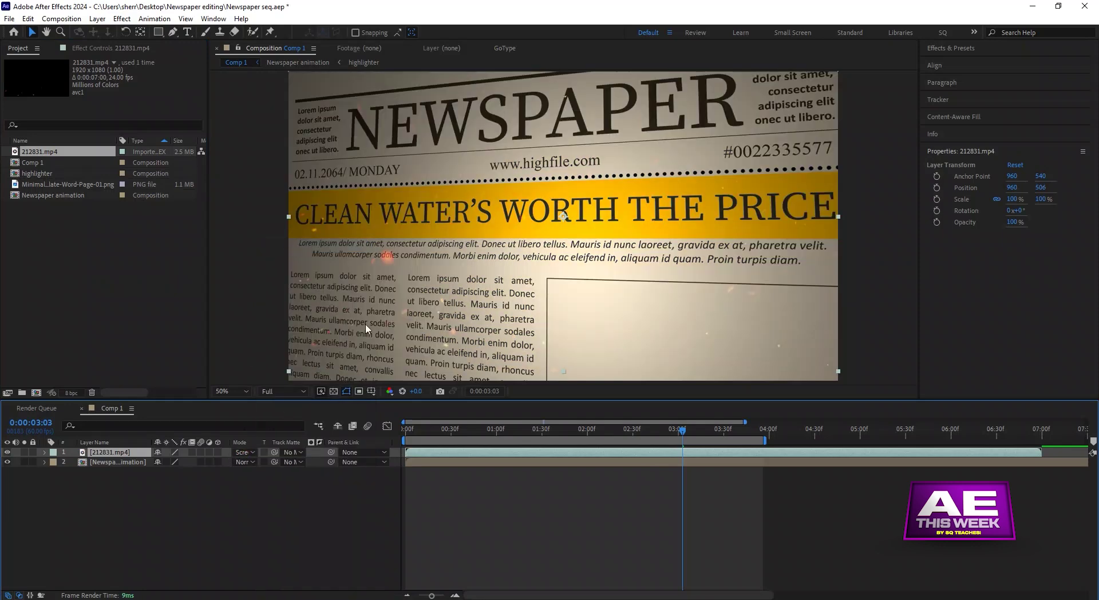
{"action": "left_click", "coordinate": [403, 429]}
{"action": "key", "text": "space"}
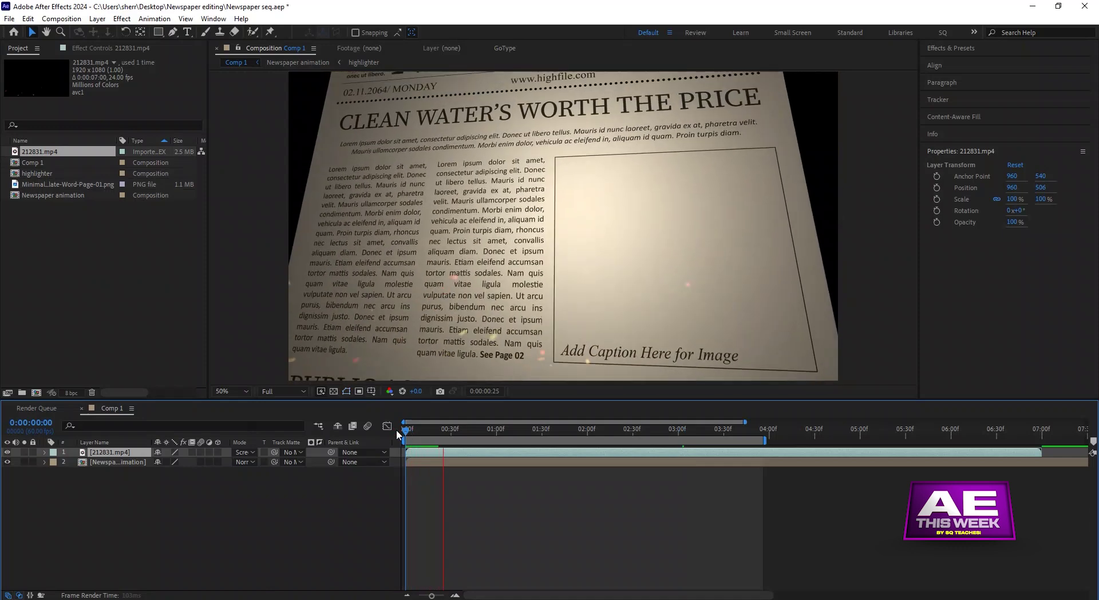